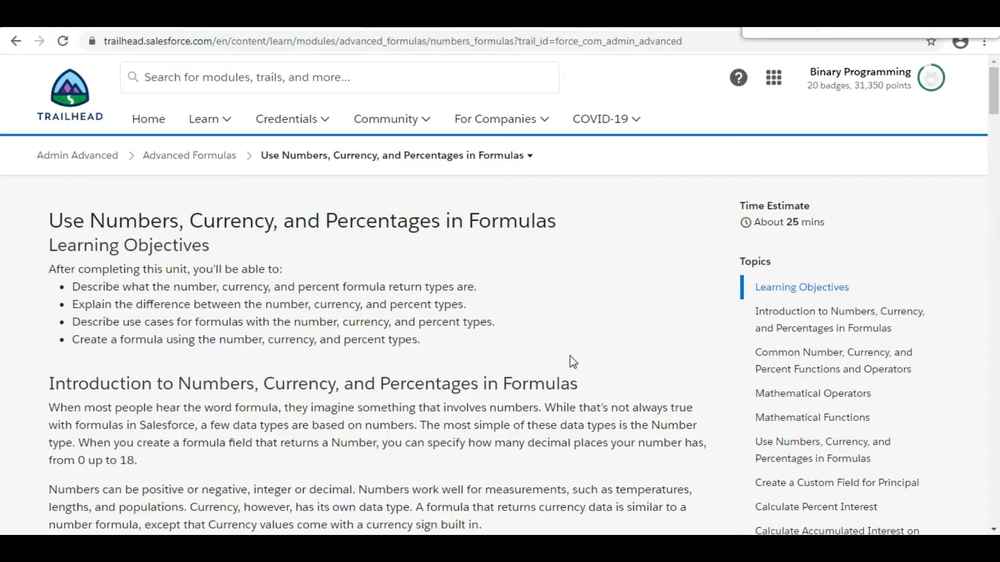
Step: Read the requirements: a πr²h volume formula on Opportunity using 3.14159 for Pi
key("End")
scroll(570, 356, "up", 5)
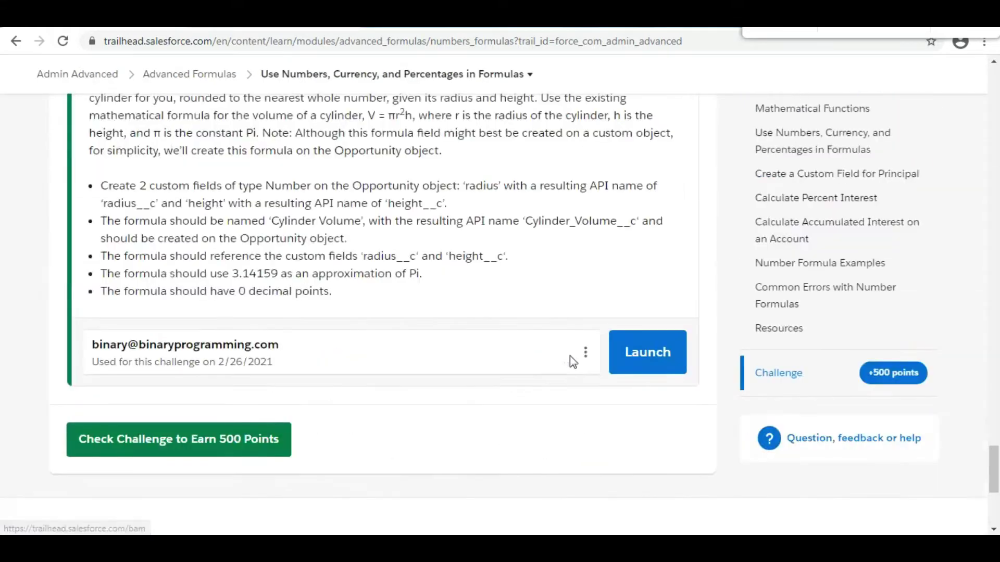
scroll(570, 355, "up", 4)
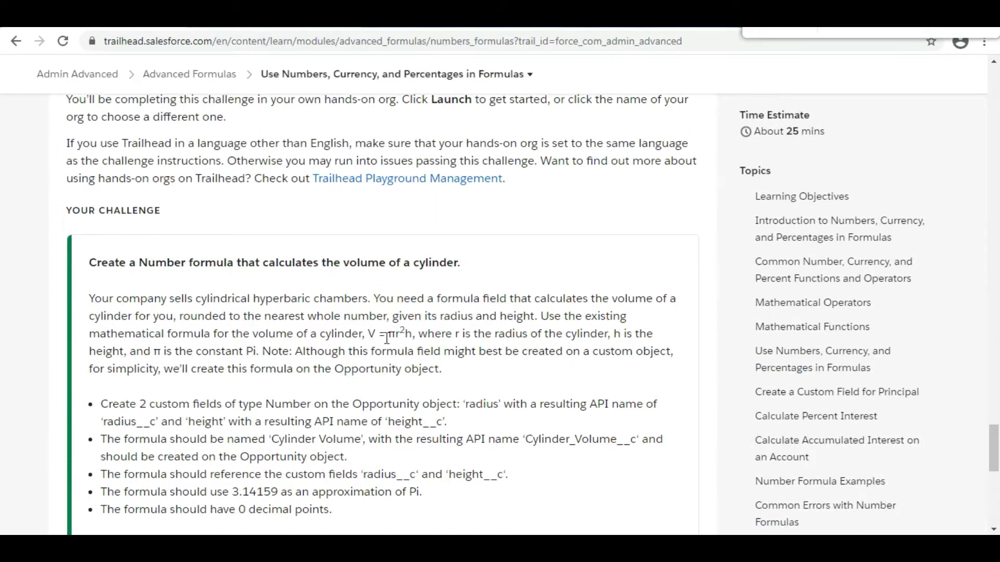
left_click_drag(389, 333, 412, 331)
left_click(392, 397)
scroll(391, 397, "down", 1)
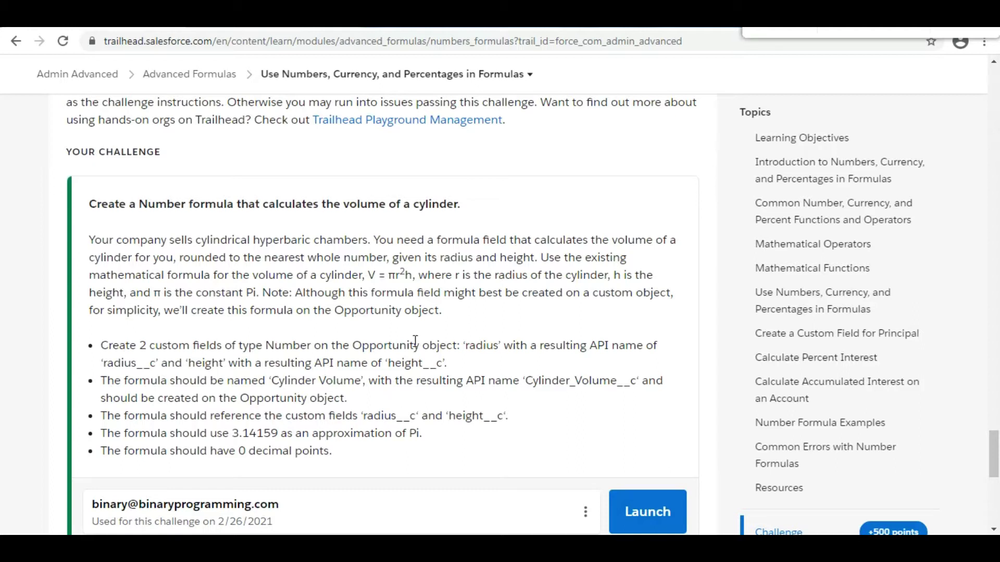
left_click_drag(370, 337, 398, 344)
left_click_drag(390, 274, 412, 275)
left_click(325, 386)
left_click_drag(234, 435, 281, 434)
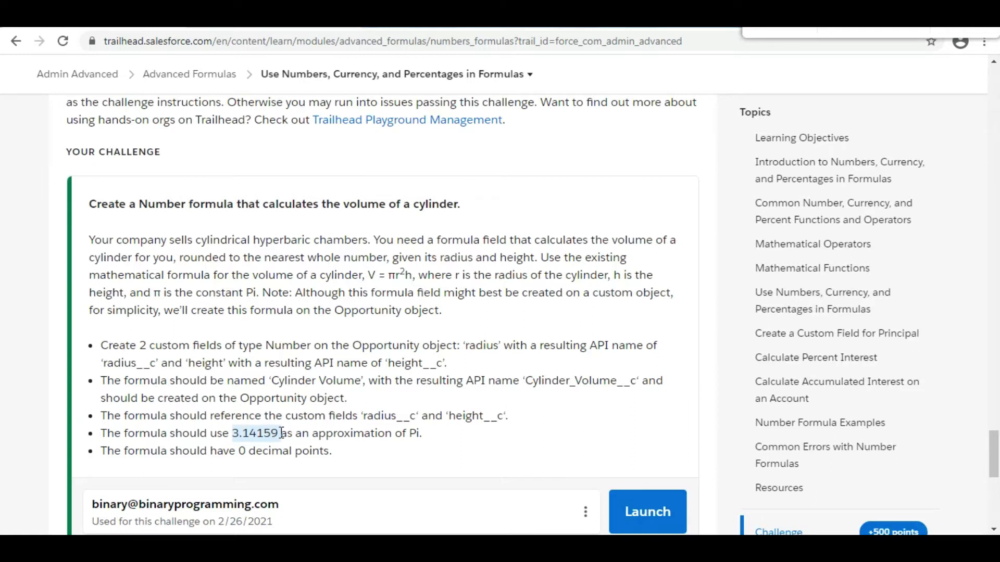
left_click(289, 435)
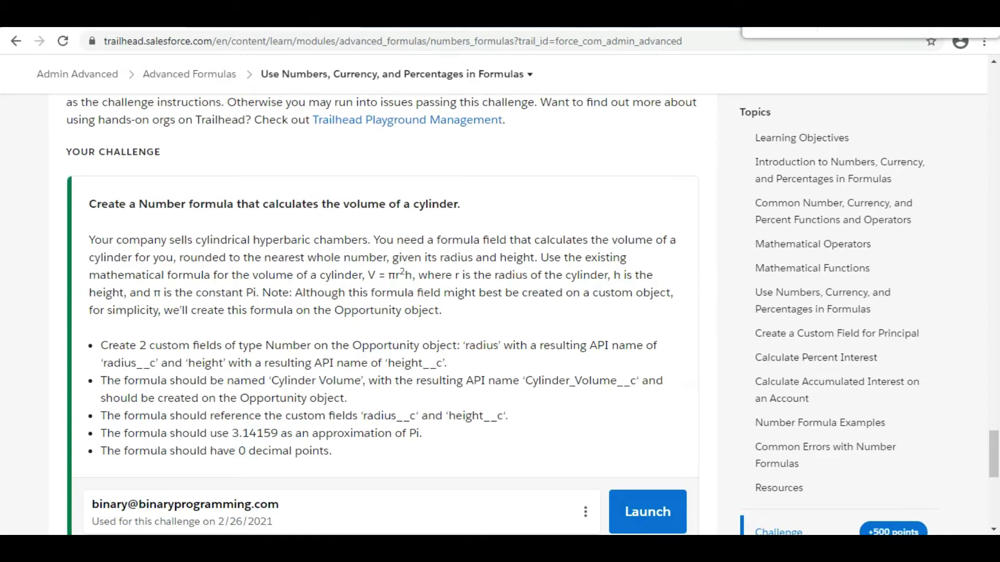
key("ctrl+Tab")
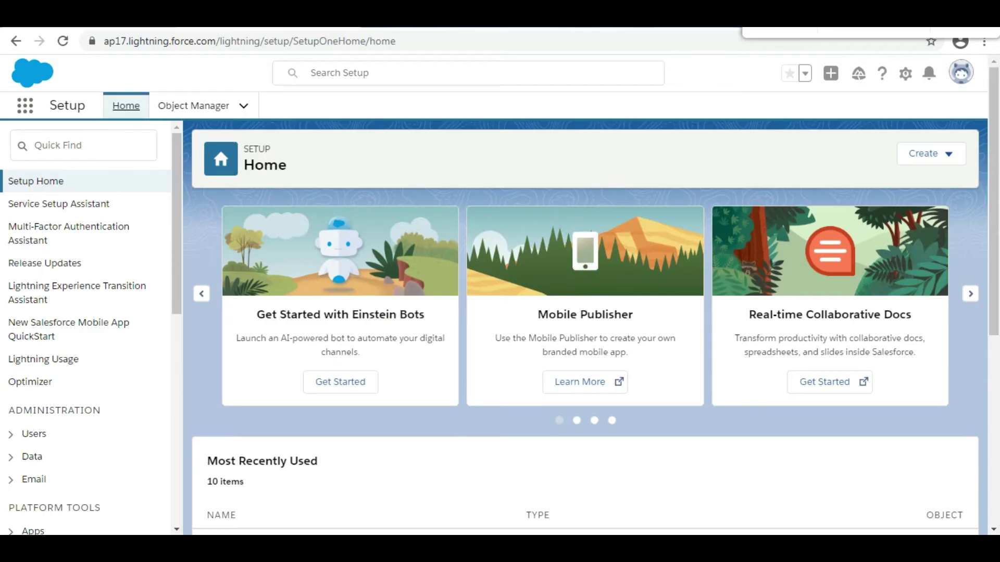
Step: Find Opportunity in Object Manager and start a new field from Fields & Relationships
left_click(197, 107)
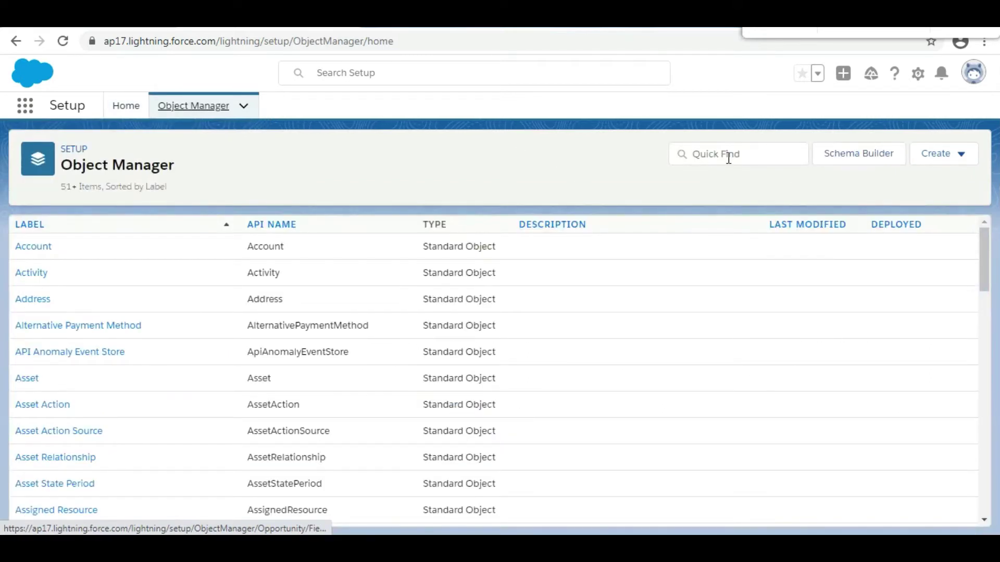
left_click(728, 158)
type("oppo")
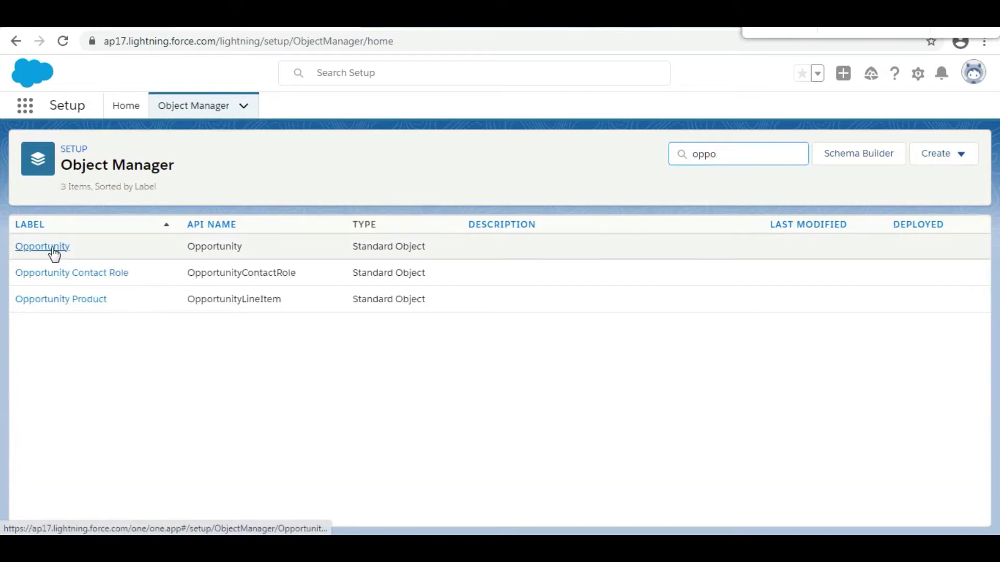
left_click(54, 249)
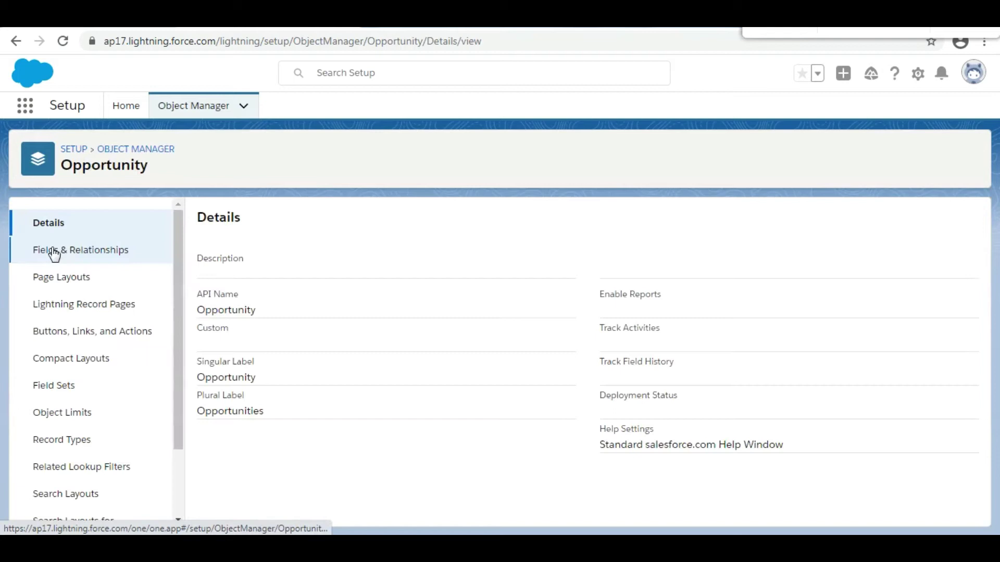
left_click(82, 255)
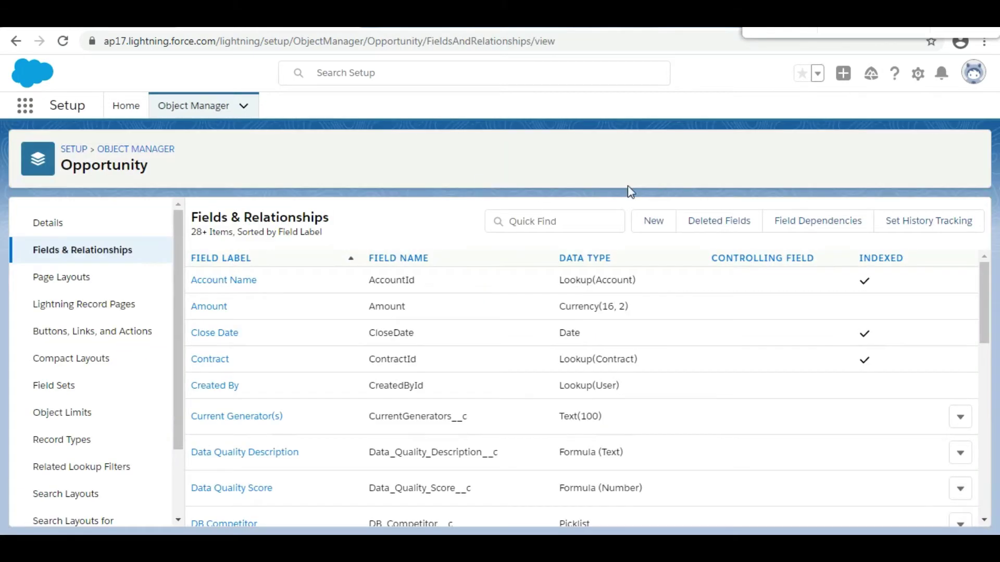
left_click(651, 225)
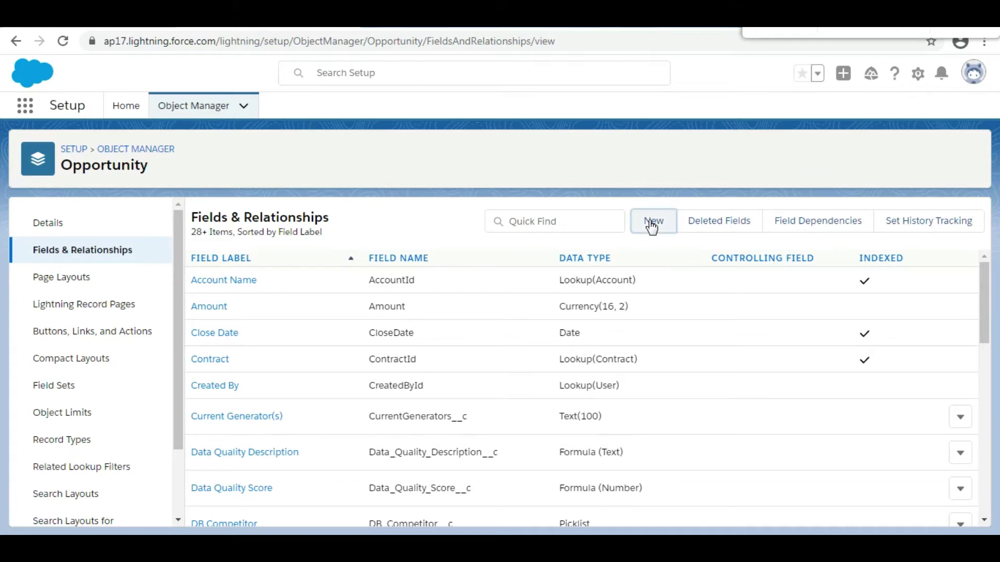
key("ctrl+Tab")
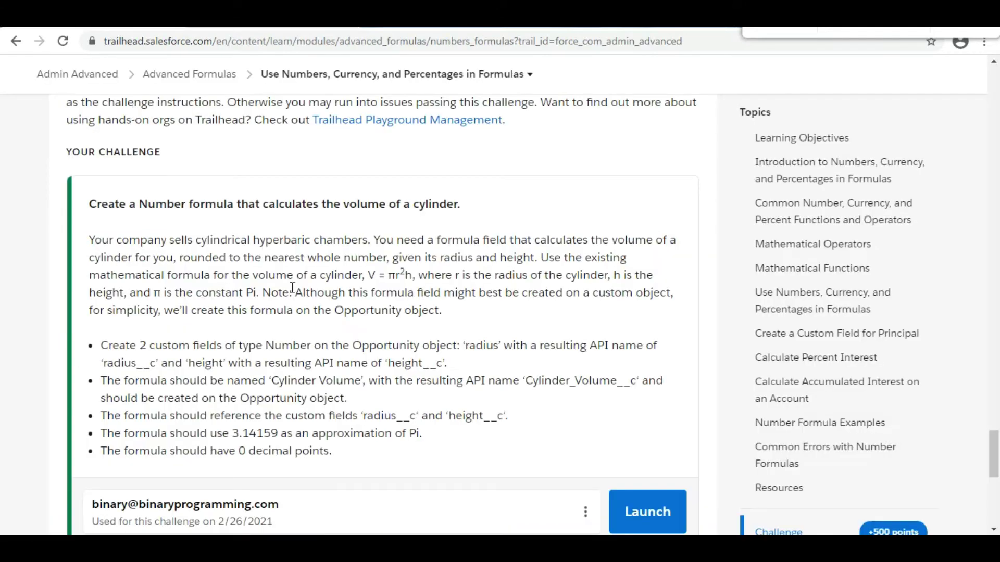
Step: Make the new Opportunity custom field a Number type
double_click(488, 343)
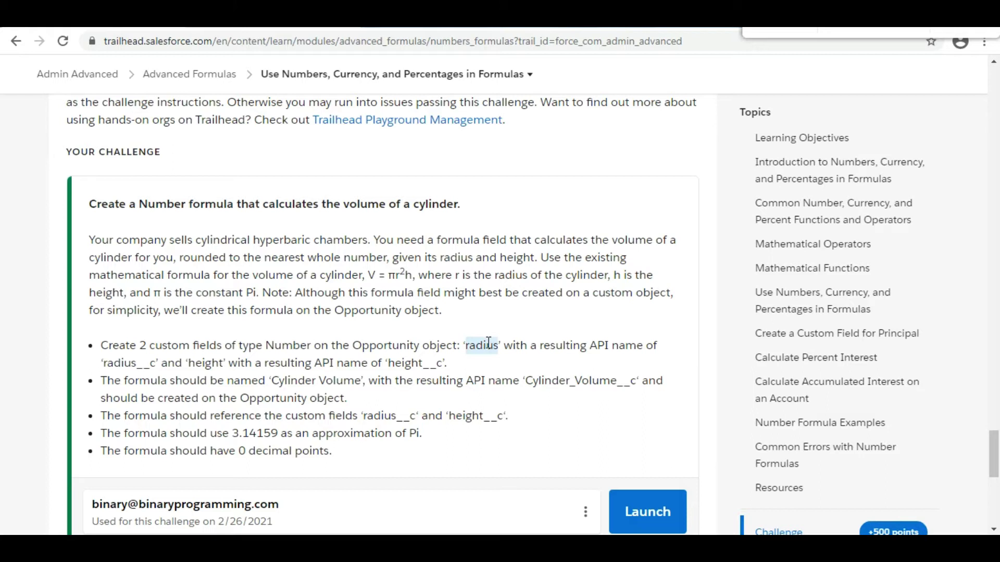
key("ctrl+shift+Tab")
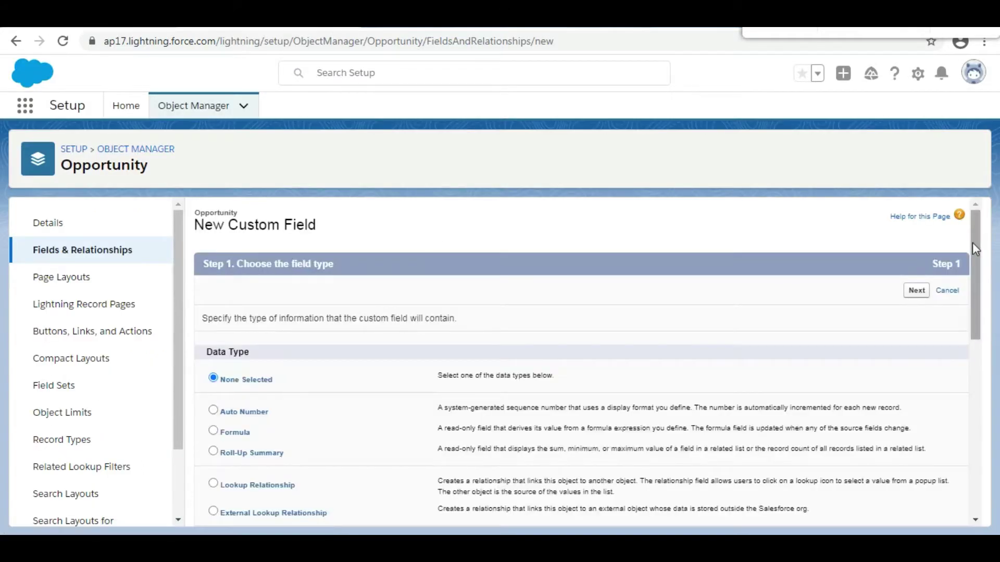
left_click_drag(972, 242, 973, 329)
scroll(971, 333, "down", 2)
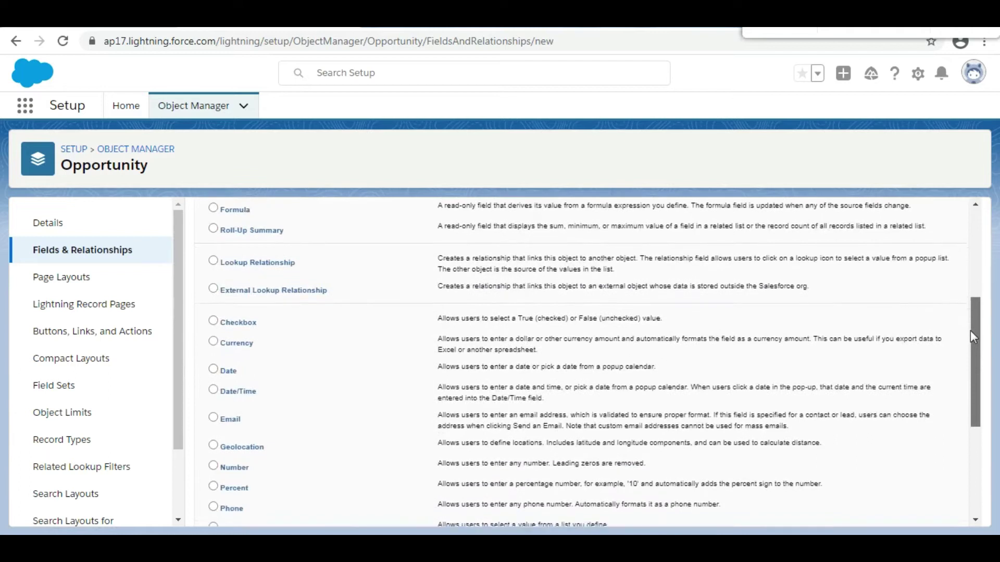
left_click(213, 425)
left_click_drag(971, 376, 975, 464)
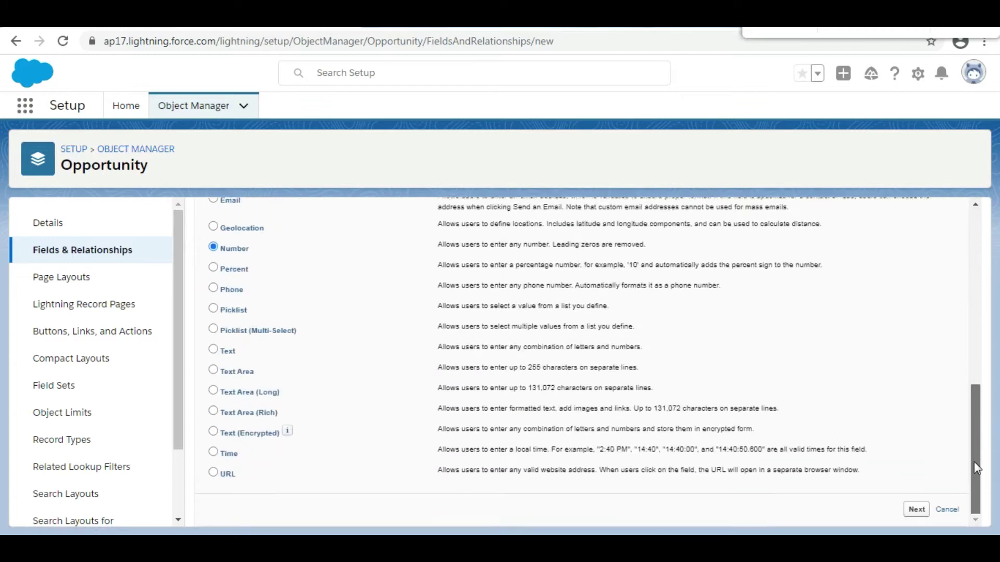
left_click(917, 509)
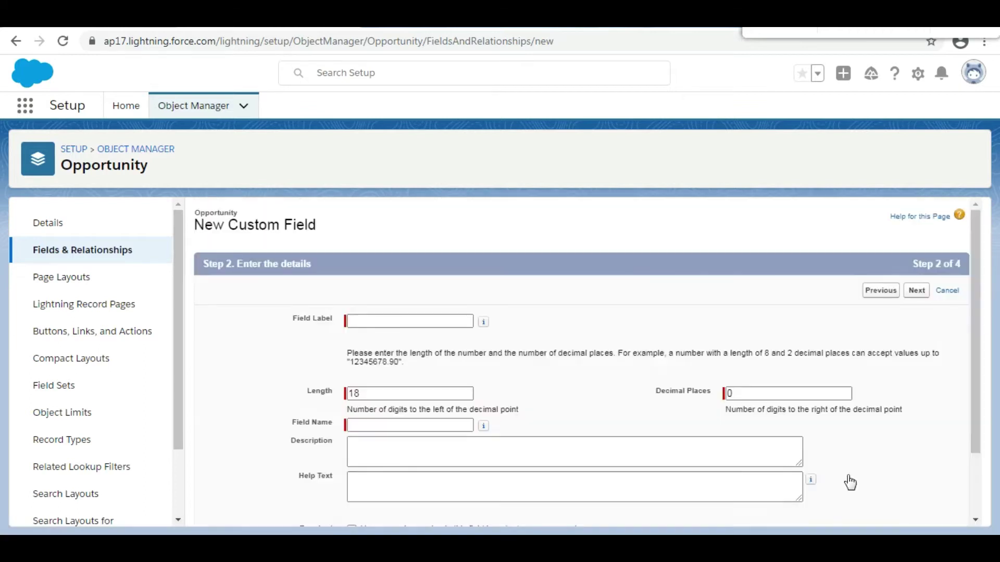
Step: Label the field 'radius' and advance through field-level security to page layouts
left_click(421, 320)
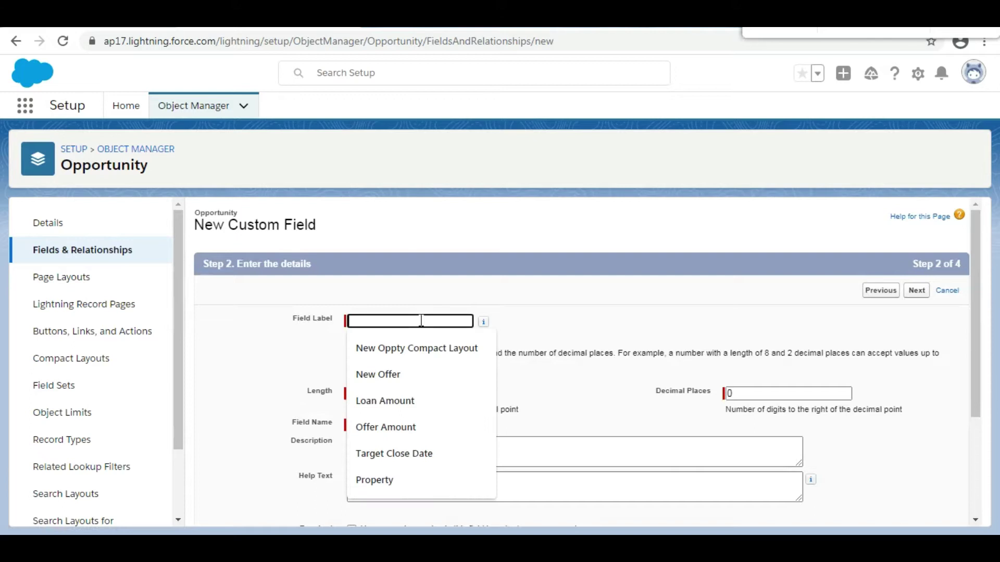
type("radius")
left_click(594, 332)
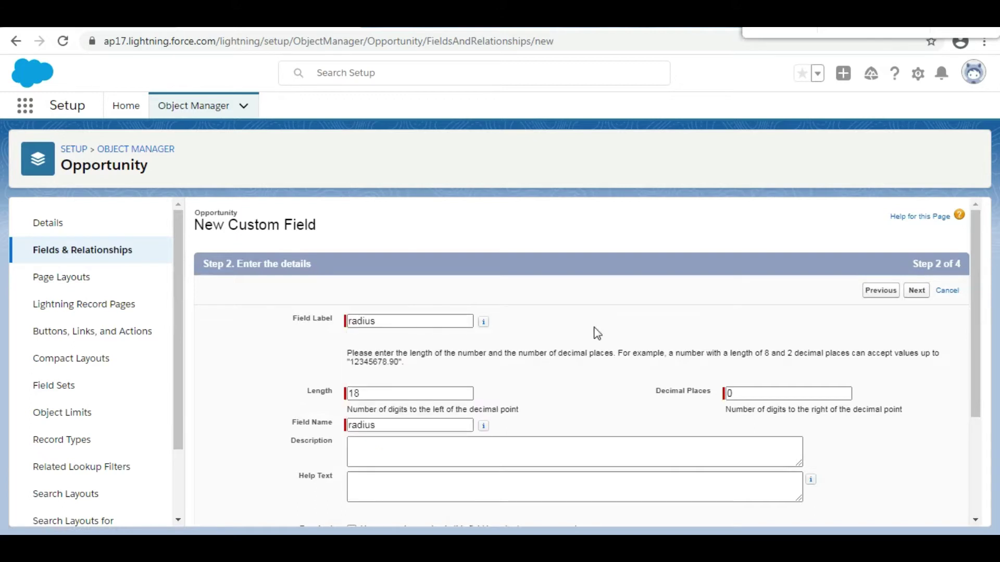
left_click(912, 295)
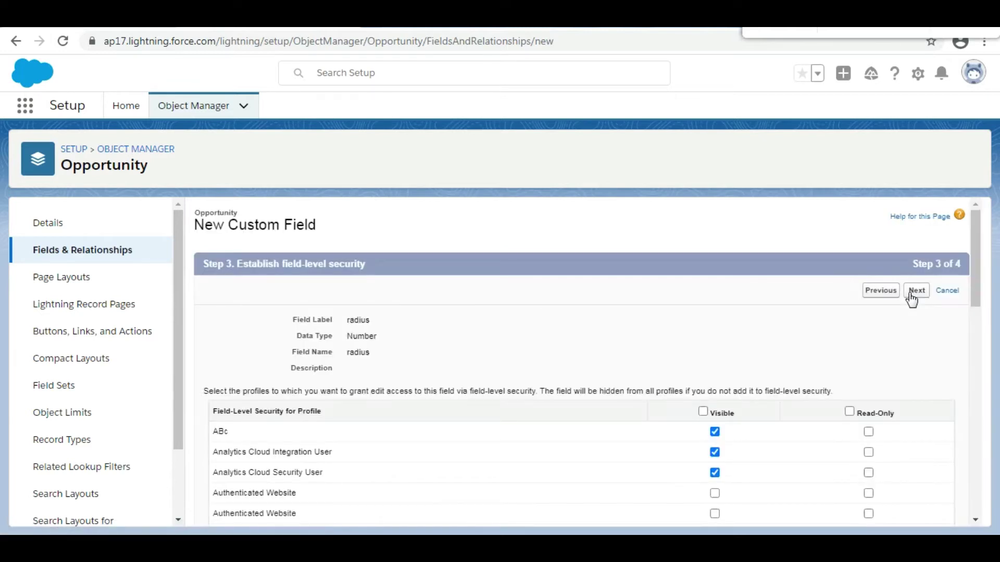
left_click(912, 291)
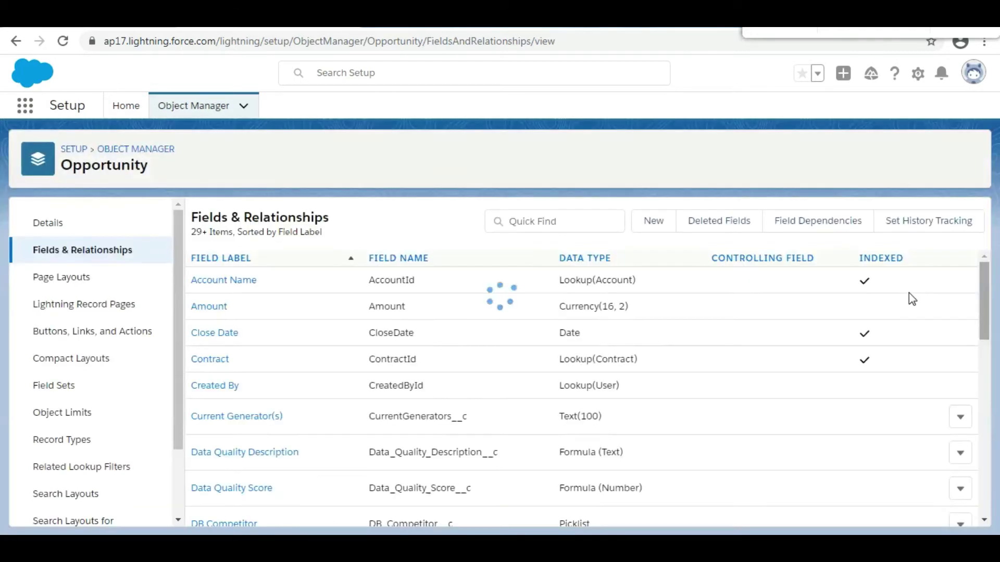
Step: Start another Number custom field on Opportunity for the height value
key("ctrl+Tab")
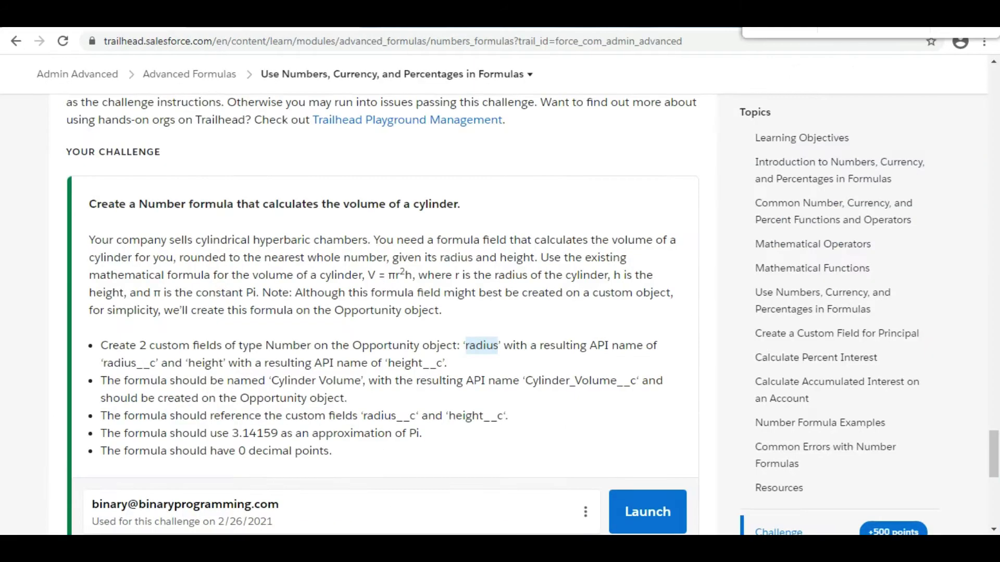
double_click(194, 363)
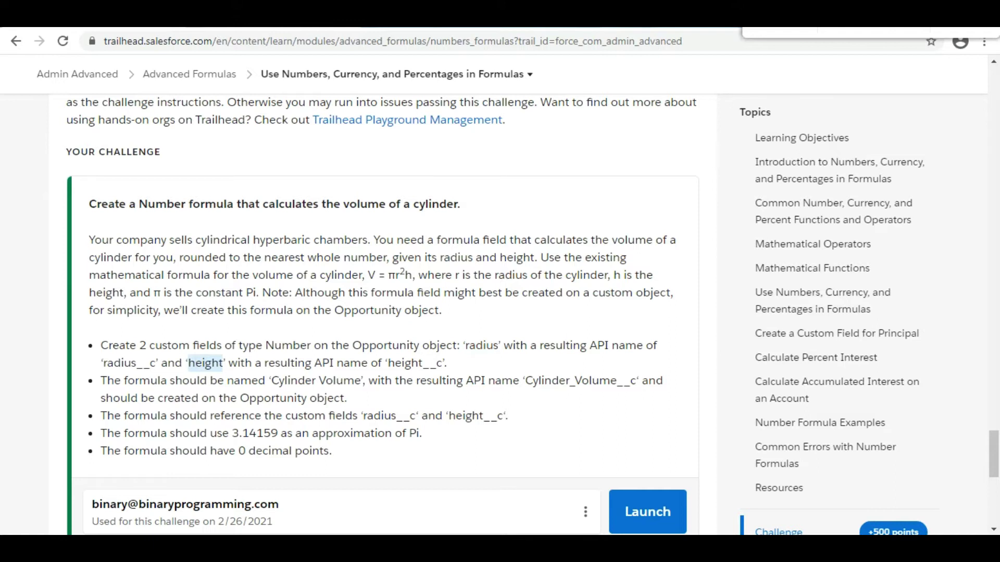
key("ctrl+shift+Tab")
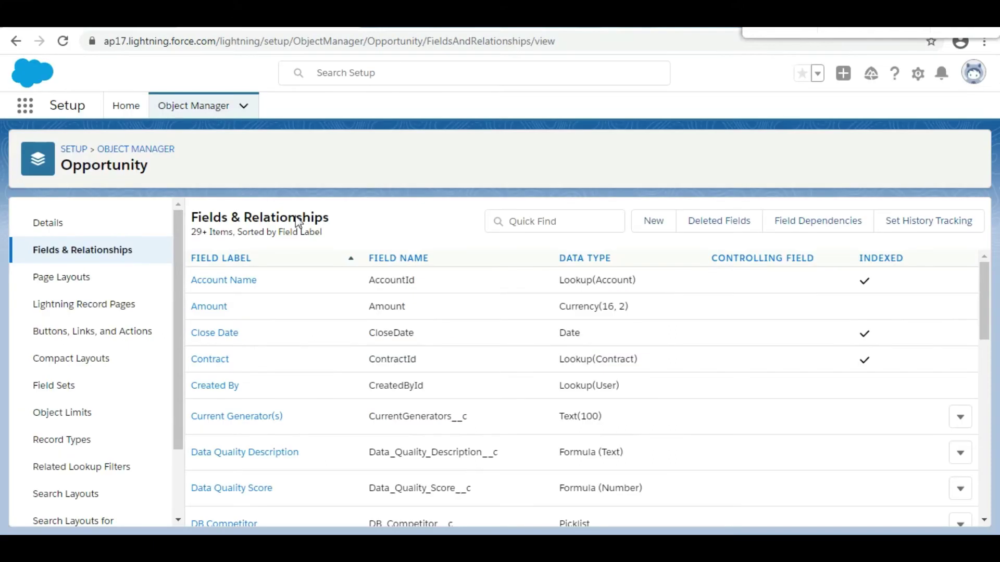
left_click(654, 221)
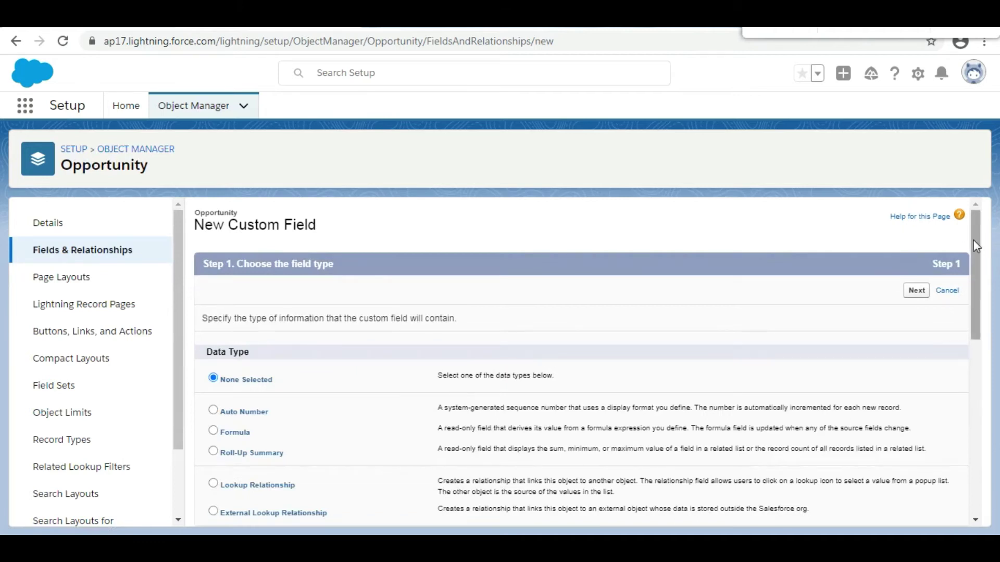
left_click_drag(972, 240, 972, 335)
left_click(219, 465)
scroll(969, 250, "up", 2)
scroll(968, 203, "up", 3)
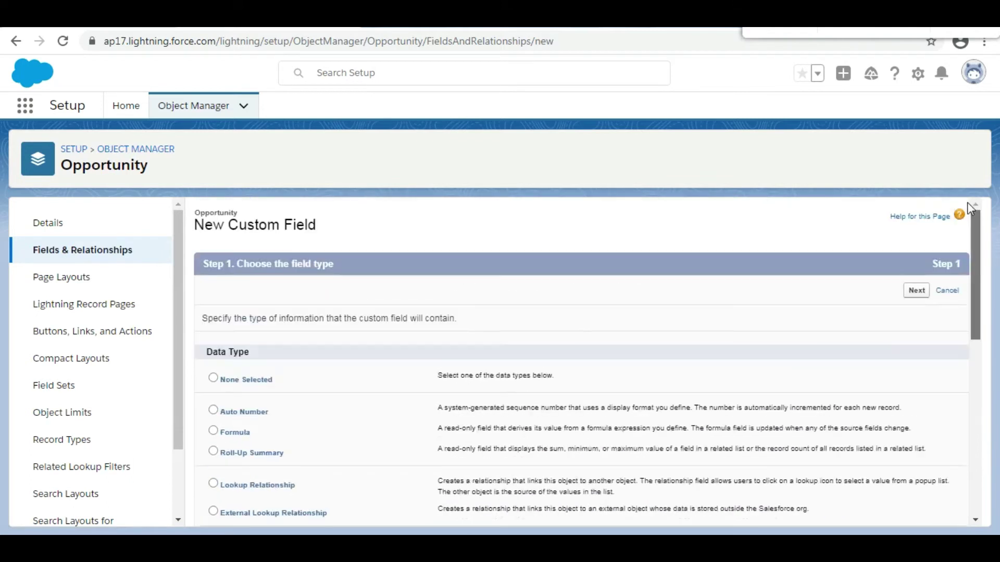
left_click(919, 300)
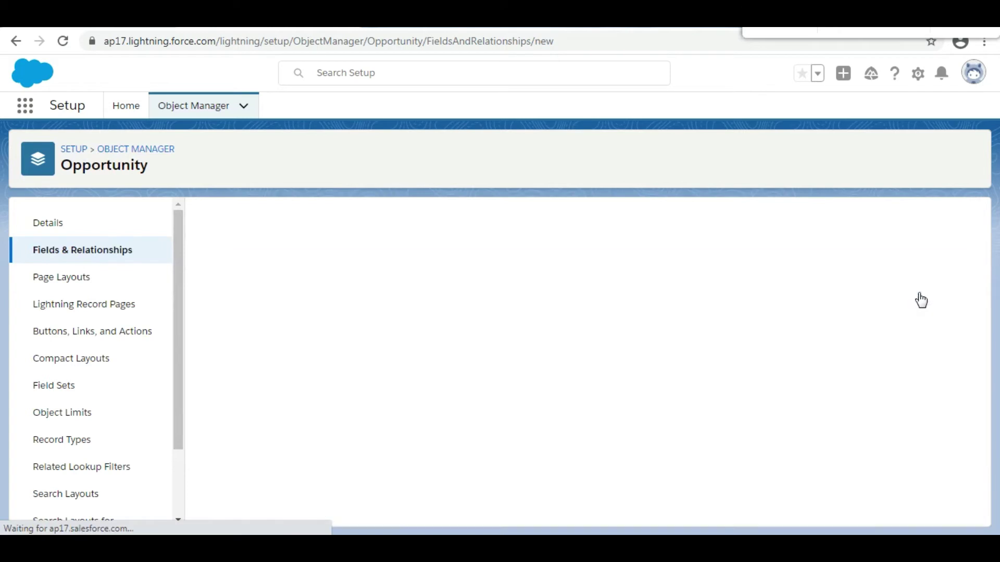
Step: Label the field 'height' and save it to all page layouts
left_click(424, 320)
type("height")
left_click(579, 322)
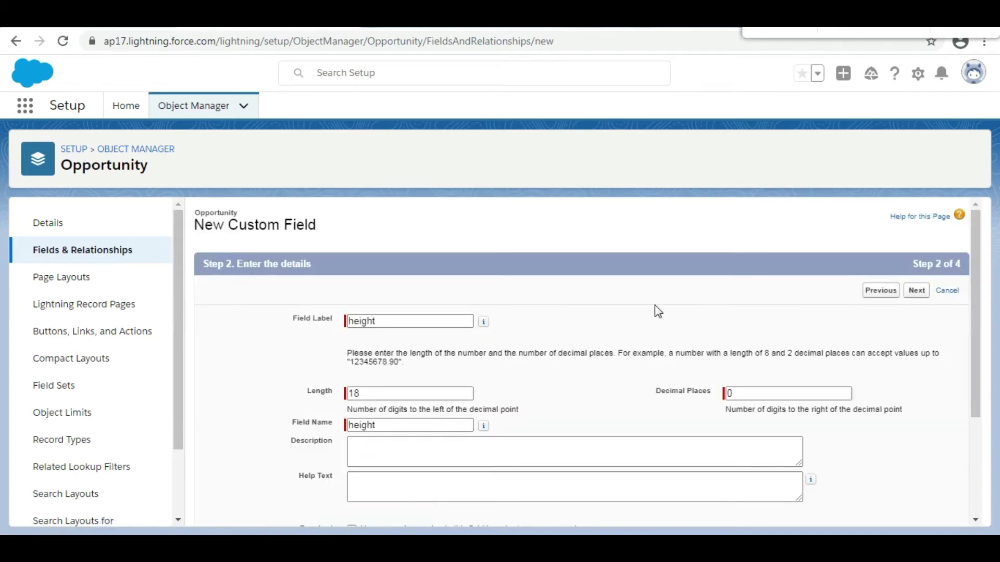
left_click(915, 294)
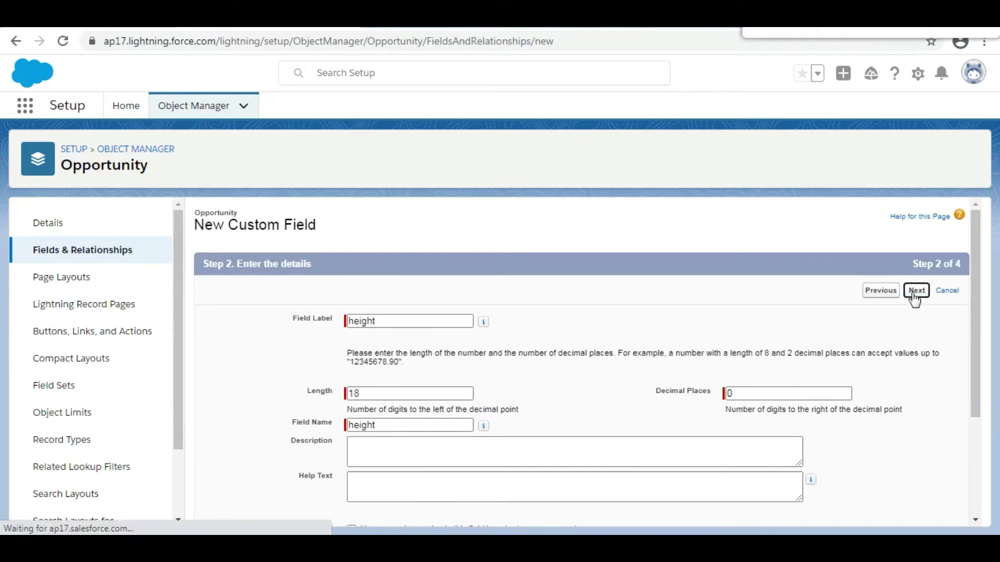
left_click(914, 297)
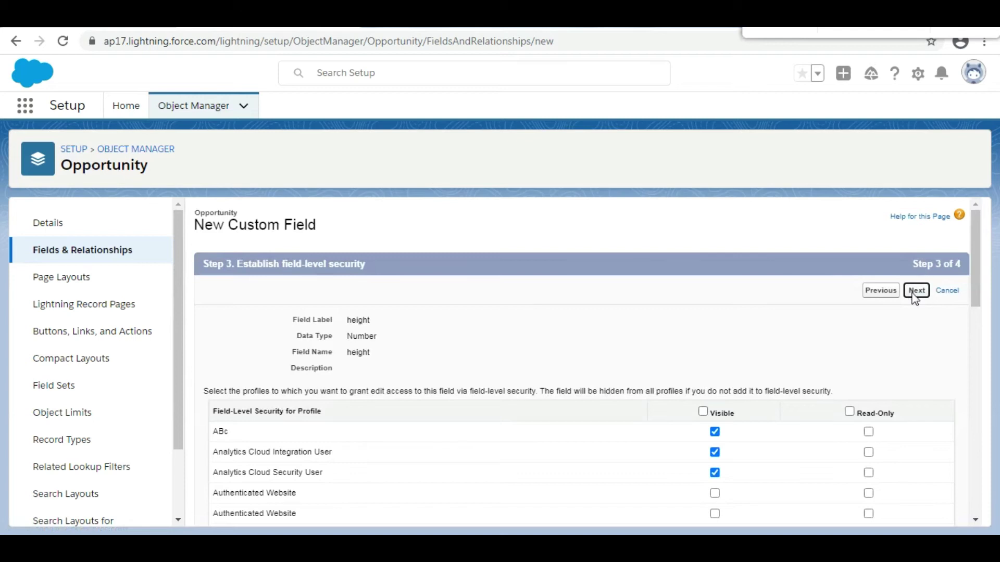
left_click(913, 297)
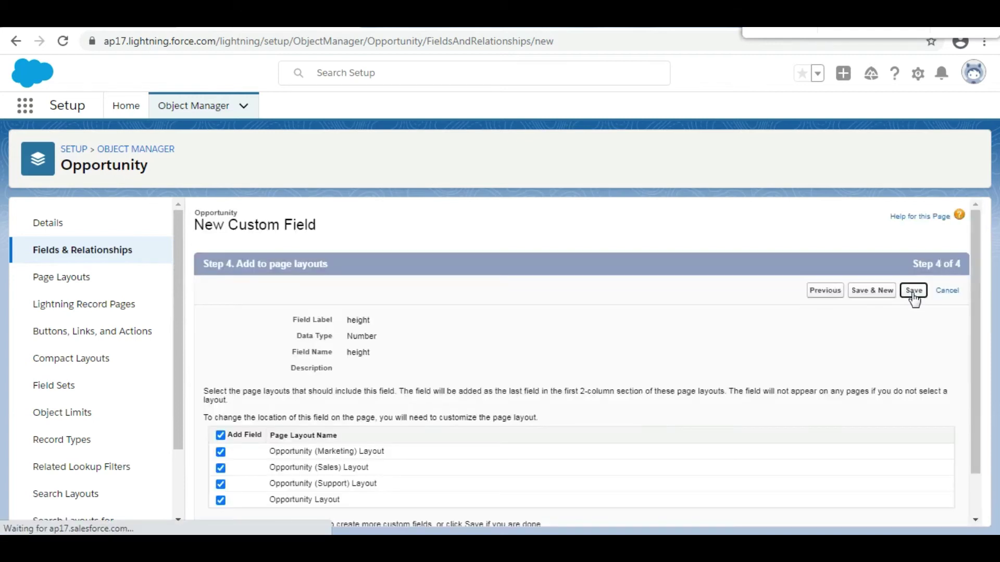
left_click(250, 13)
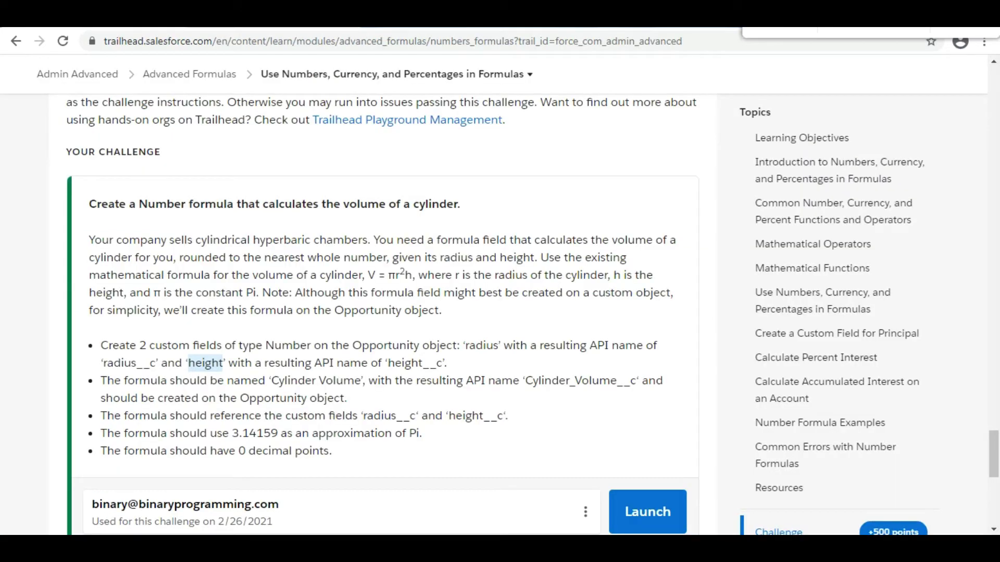
Step: Start a new Formula-type custom field on Opportunity for Cylinder Volume
left_click(274, 381)
left_click_drag(275, 380, 361, 383)
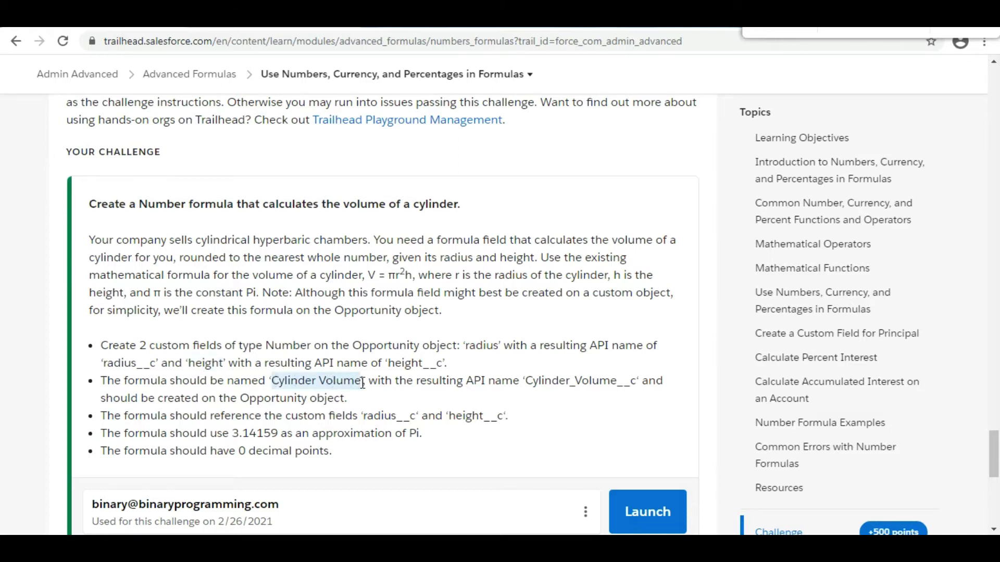
key("ctrl+Tab")
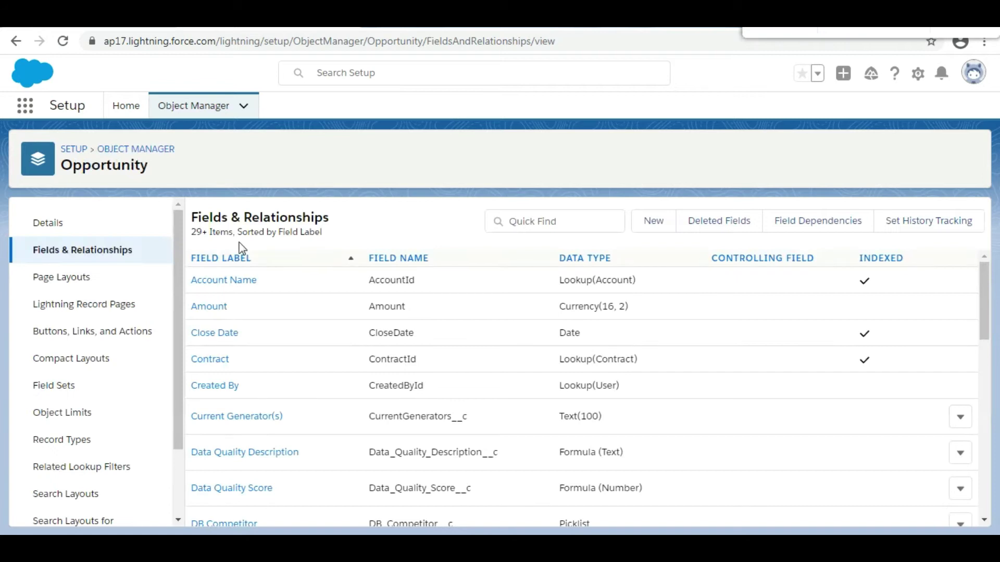
left_click(649, 219)
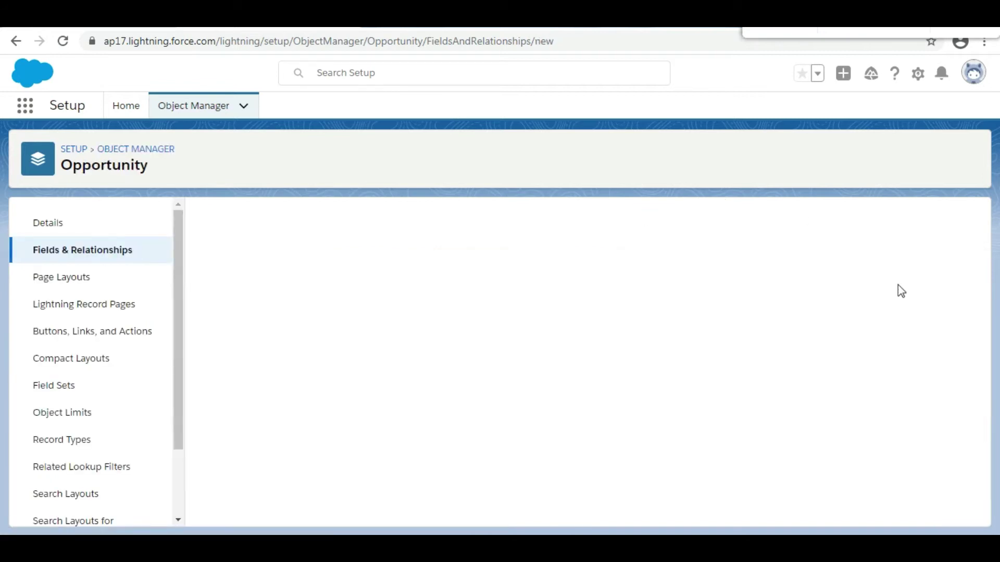
left_click_drag(978, 221, 979, 232)
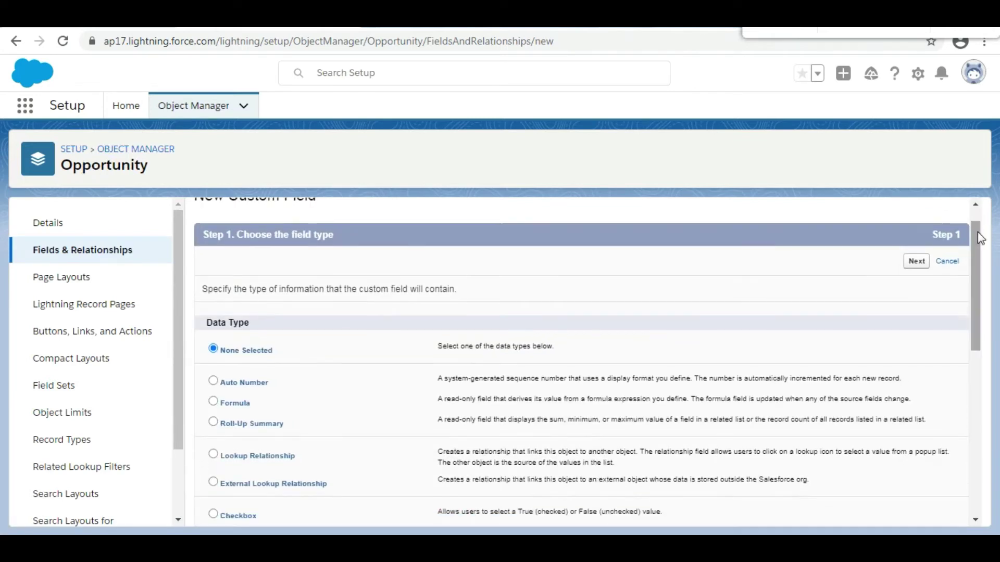
left_click(214, 402)
left_click(919, 264)
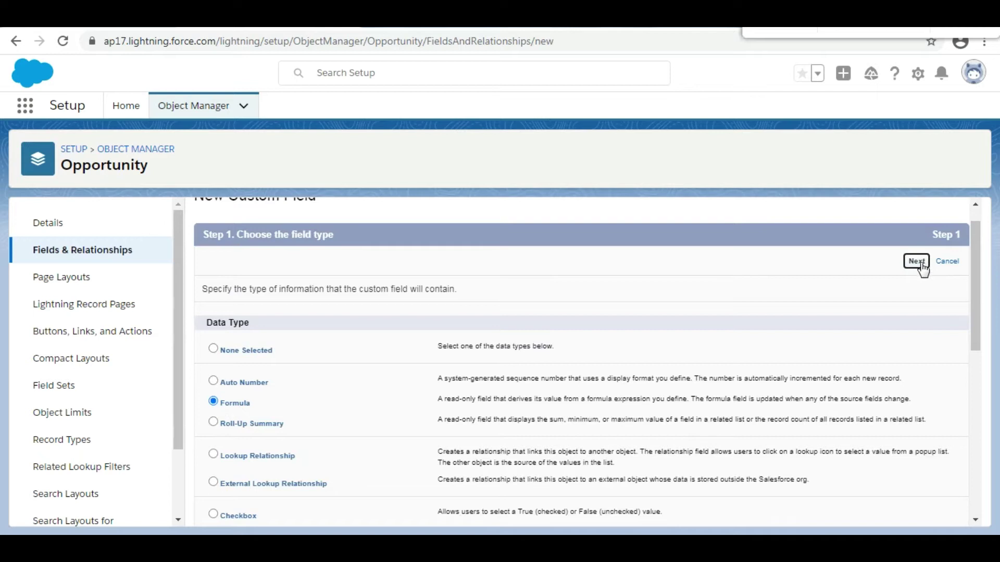
Step: Label the formula 'Cylinder Volume', returning a Number with 0 decimal places
type("Cylinder Volume")
left_click(520, 321)
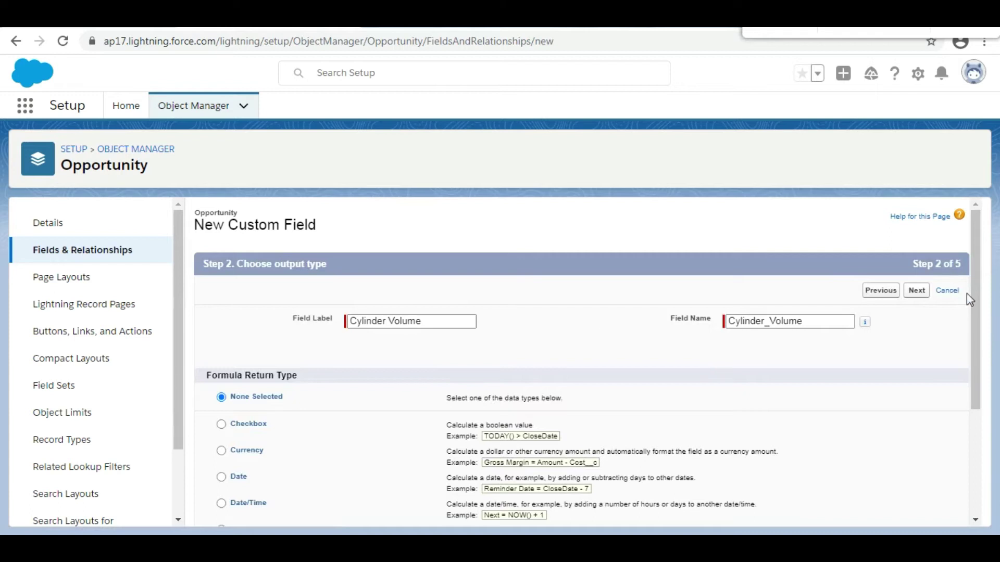
left_click_drag(972, 295, 977, 351)
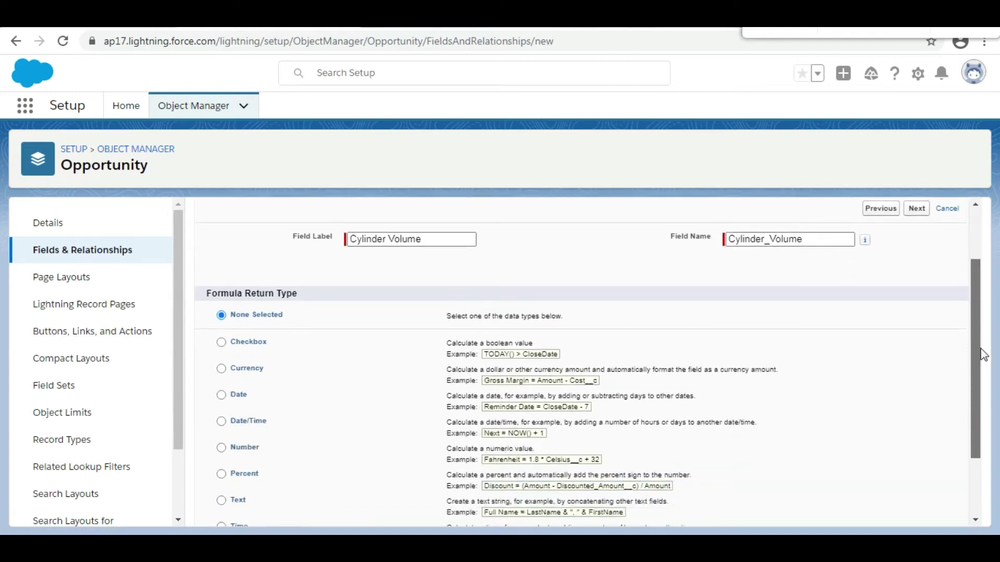
left_click(221, 441)
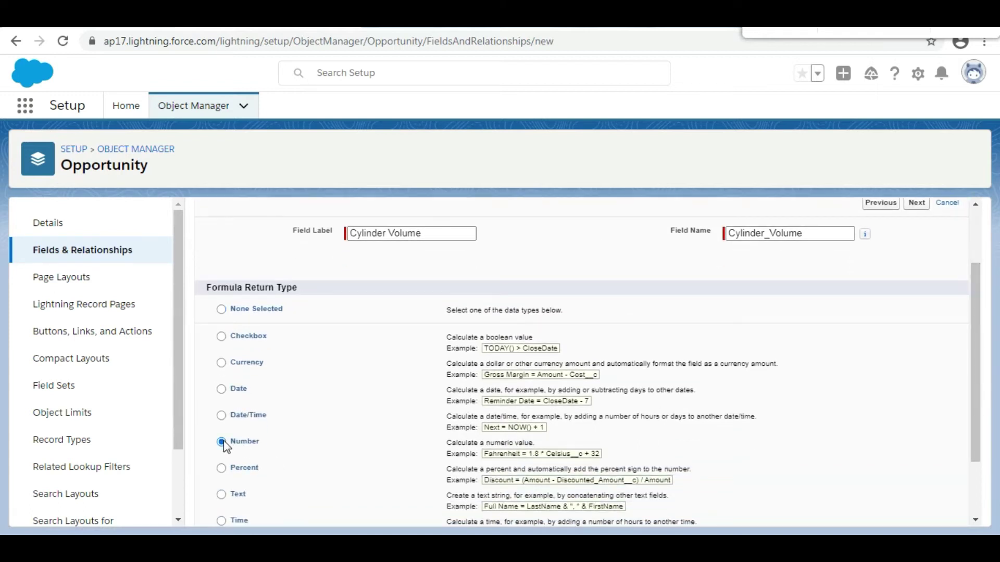
left_click_drag(979, 331, 979, 452)
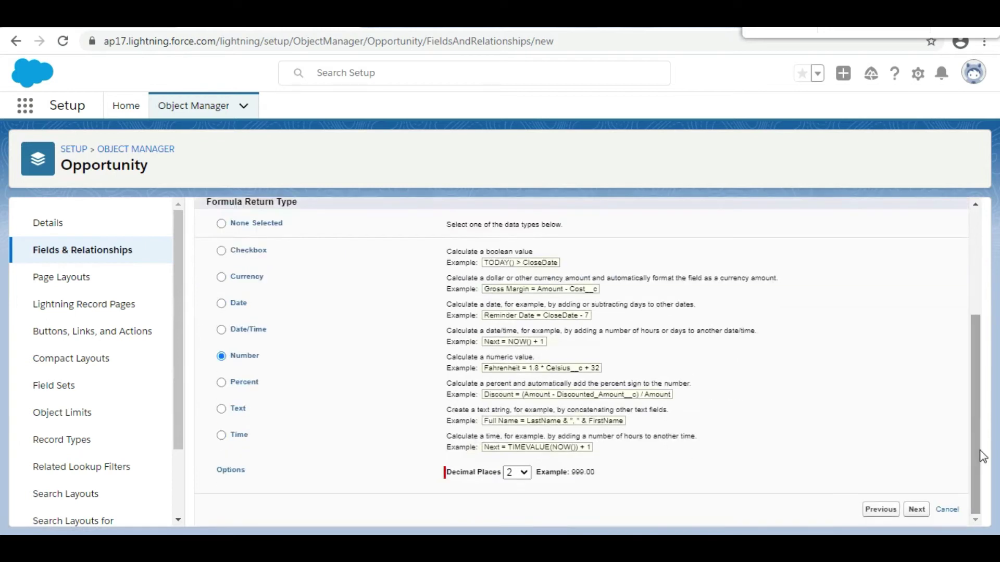
left_click(521, 474)
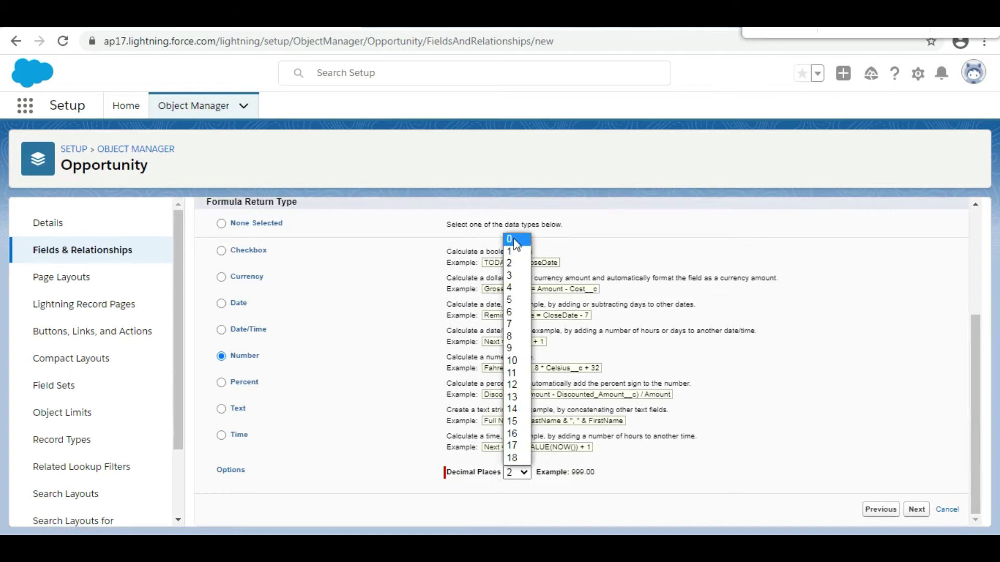
left_click(515, 240)
key("ctrl+Tab")
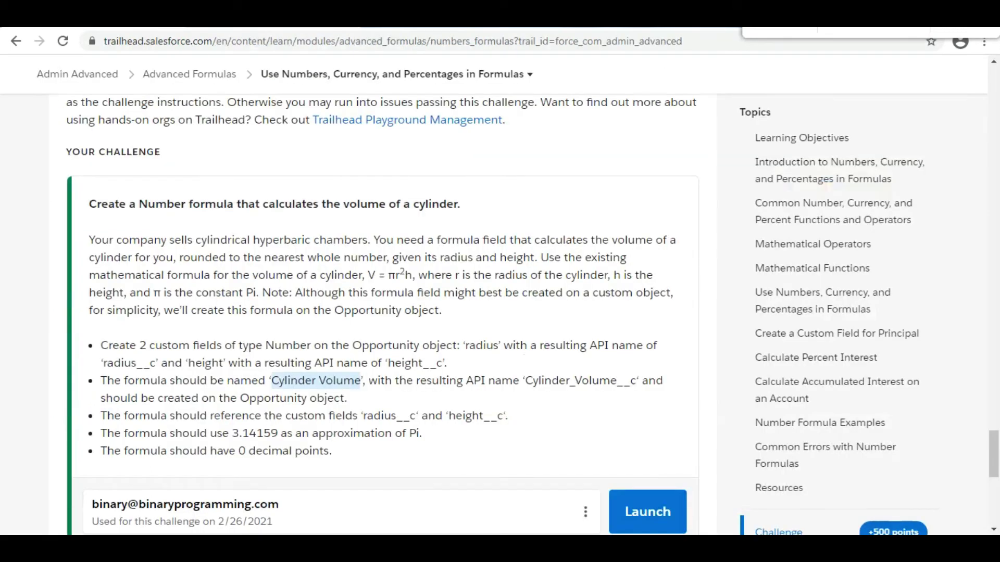
double_click(240, 450)
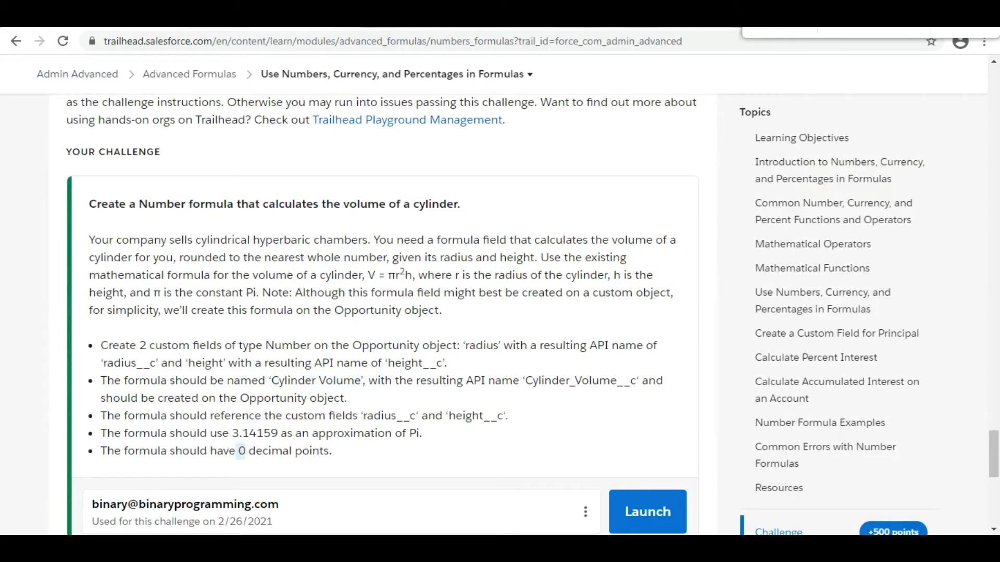
key("ctrl+shift+Tab")
left_click(917, 510)
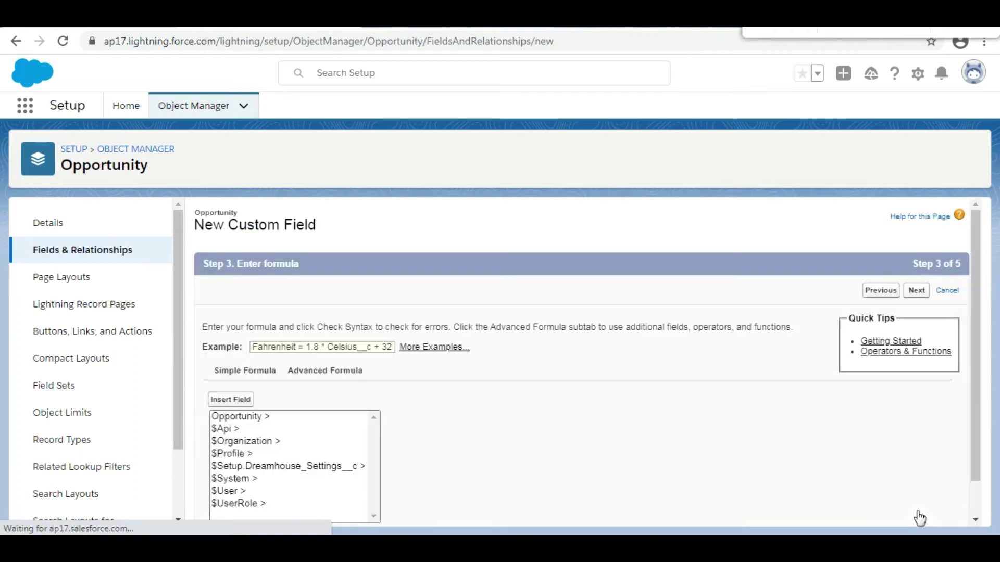
Step: Paste the Pi value 3.14159 from the challenge into the formula editor
left_click_drag(976, 344, 988, 372)
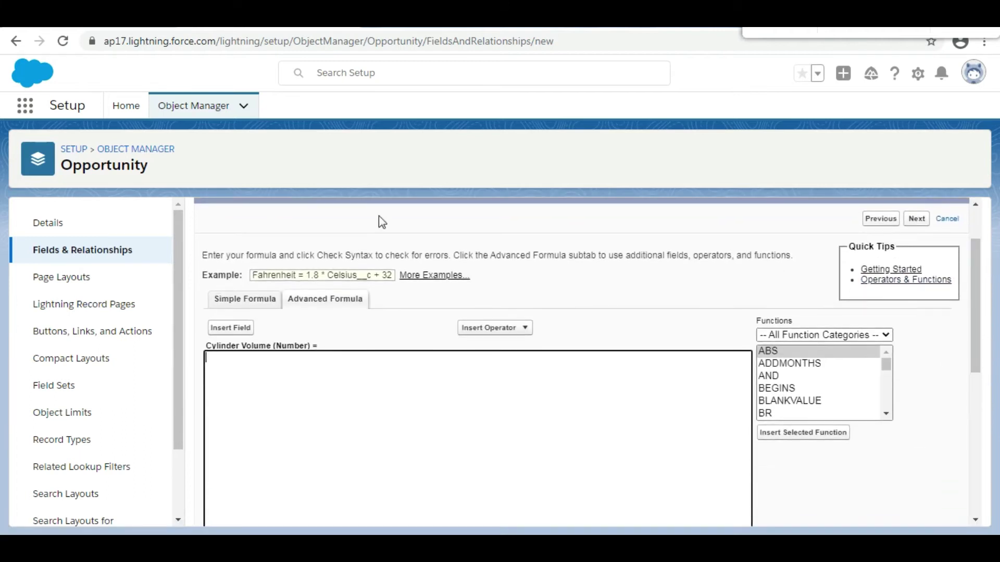
key("ctrl+Tab")
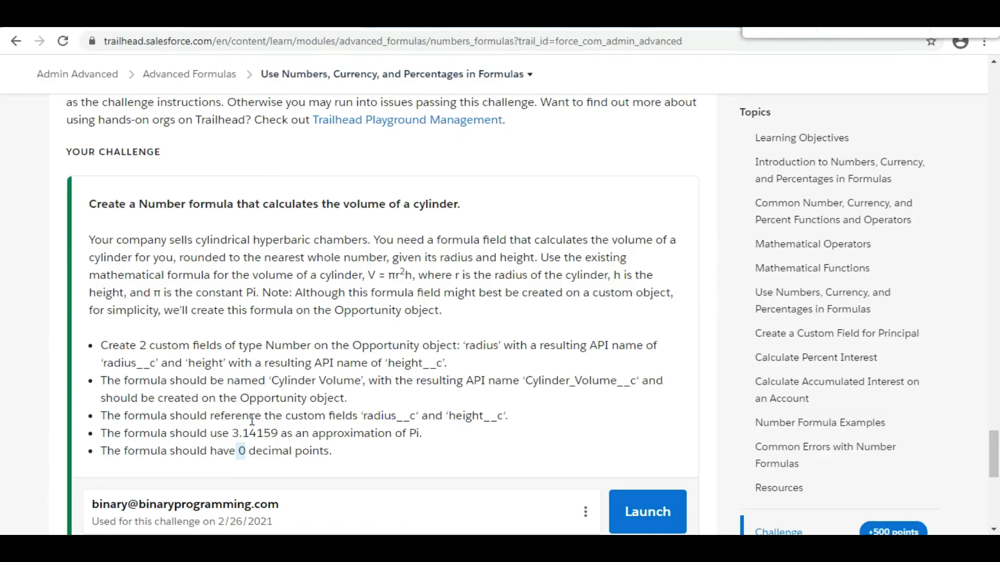
left_click_drag(234, 433, 279, 432)
key("ctrl+c")
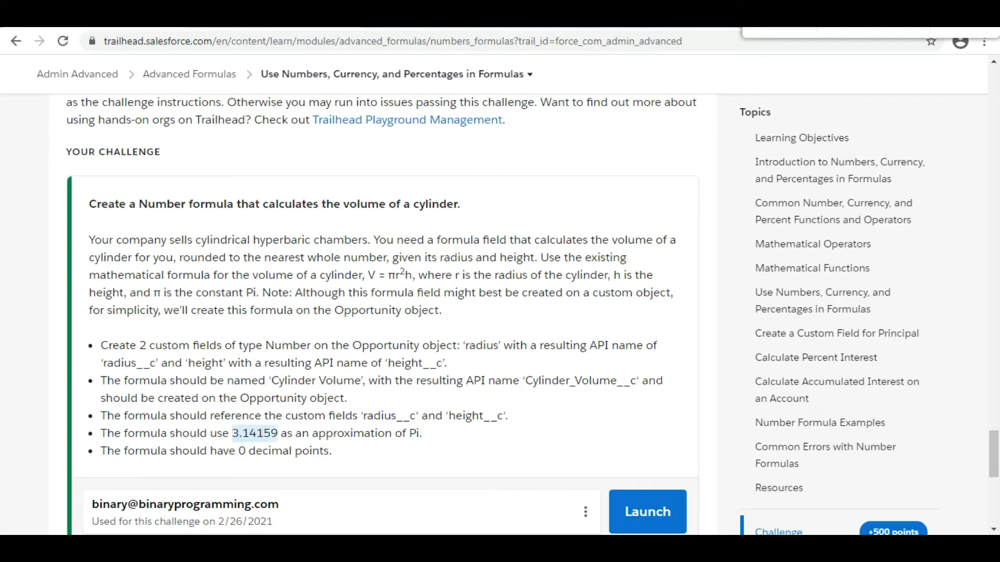
key("ctrl+shift+Tab")
key("ctrl+v")
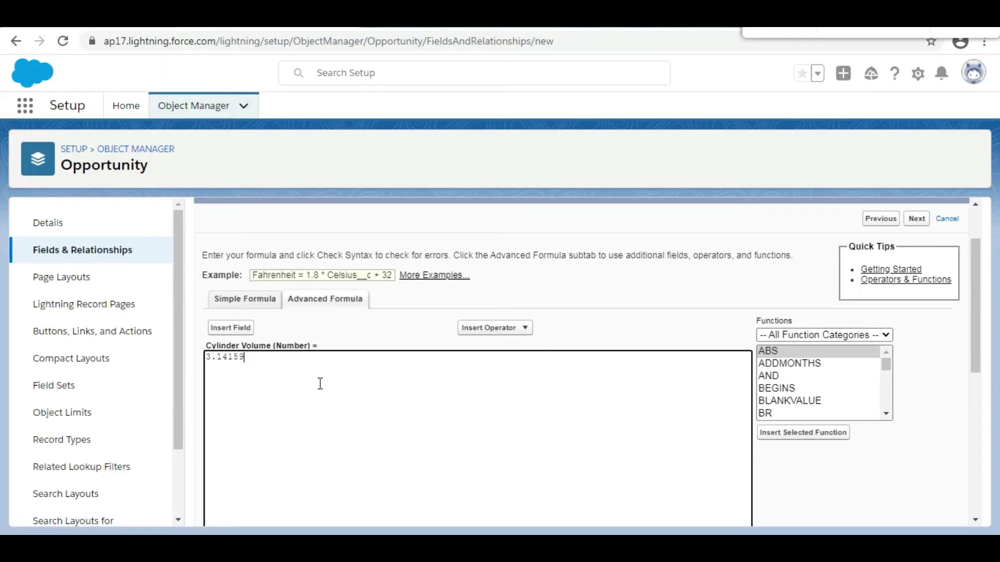
Step: Extend the formula to 3.14159 * radius__c * radius__c using inserted operators and fields
left_click(495, 328)
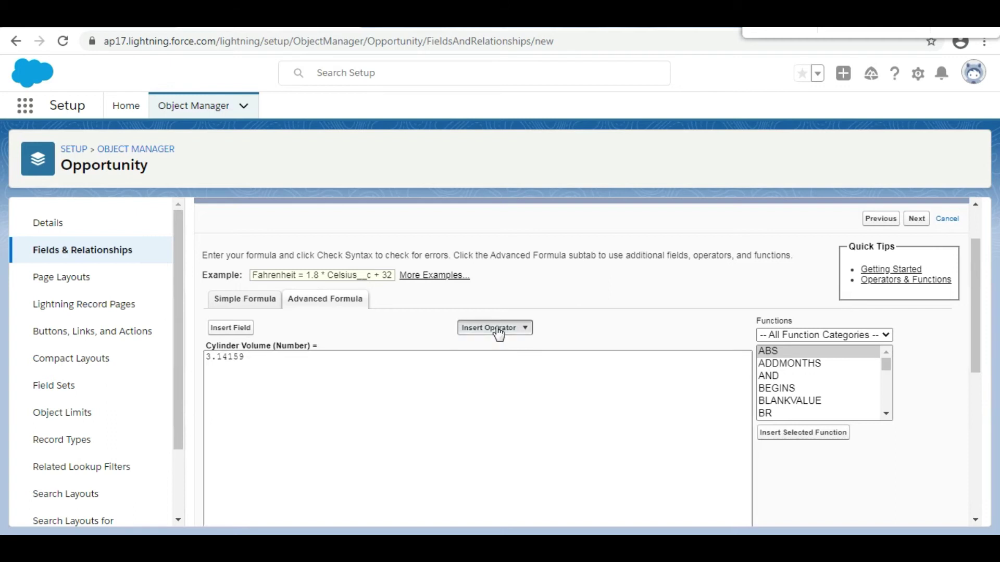
left_click(493, 370)
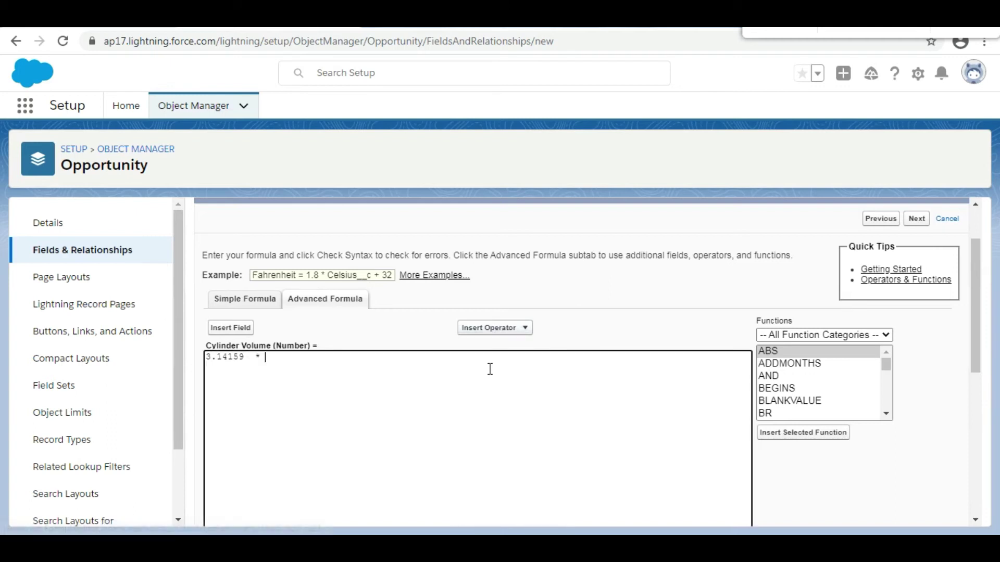
left_click(242, 328)
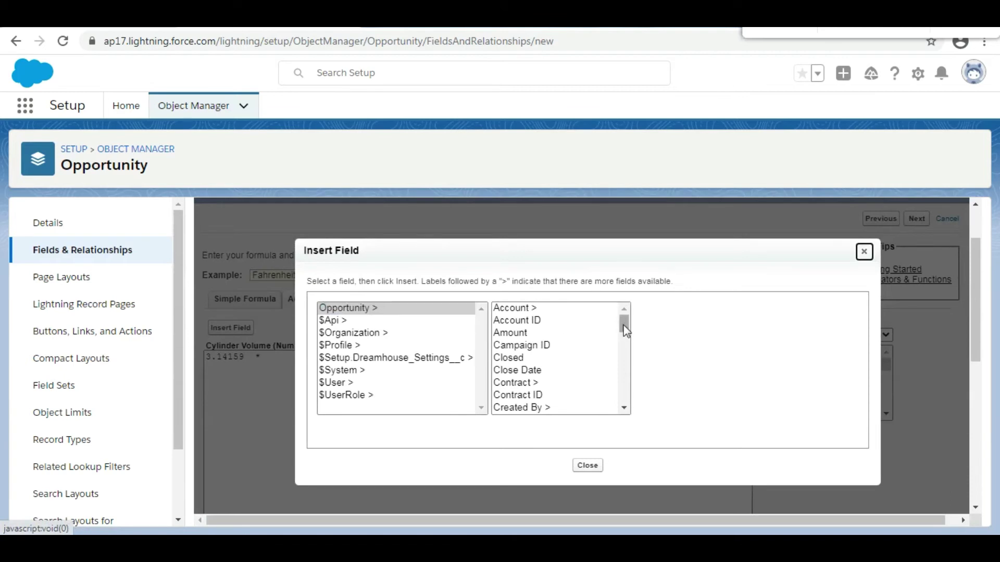
left_click_drag(624, 324, 625, 391)
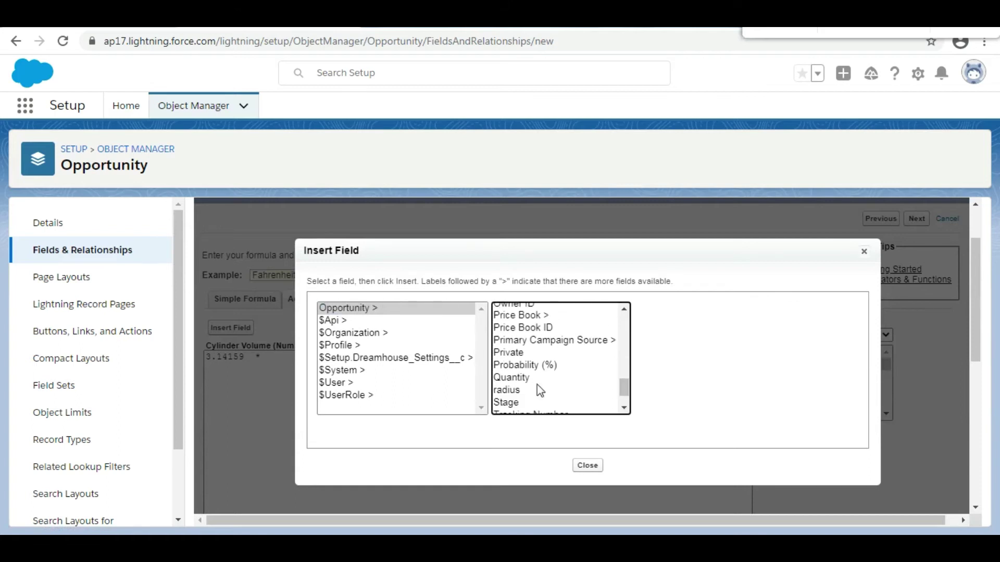
left_click(503, 390)
left_click(675, 386)
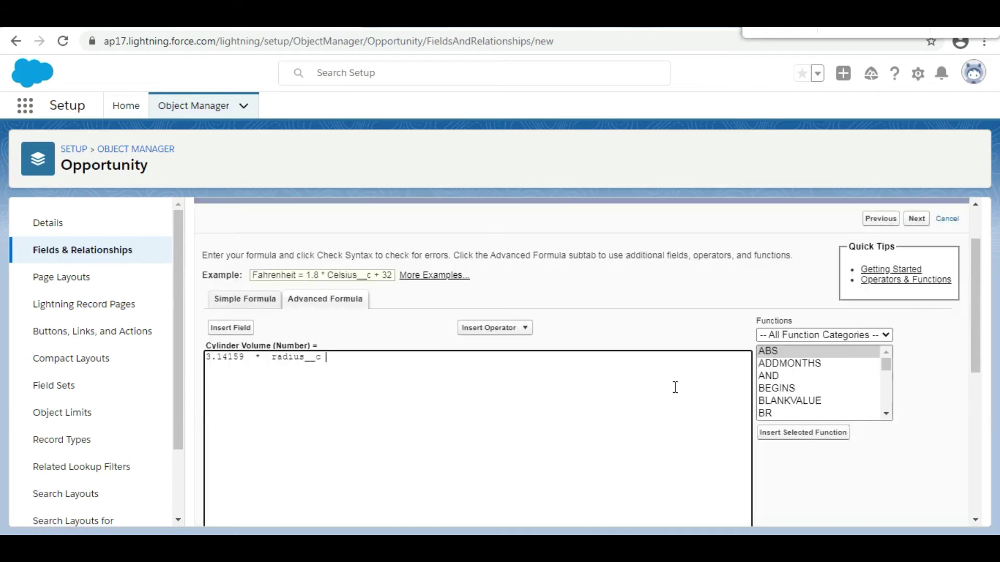
left_click(478, 329)
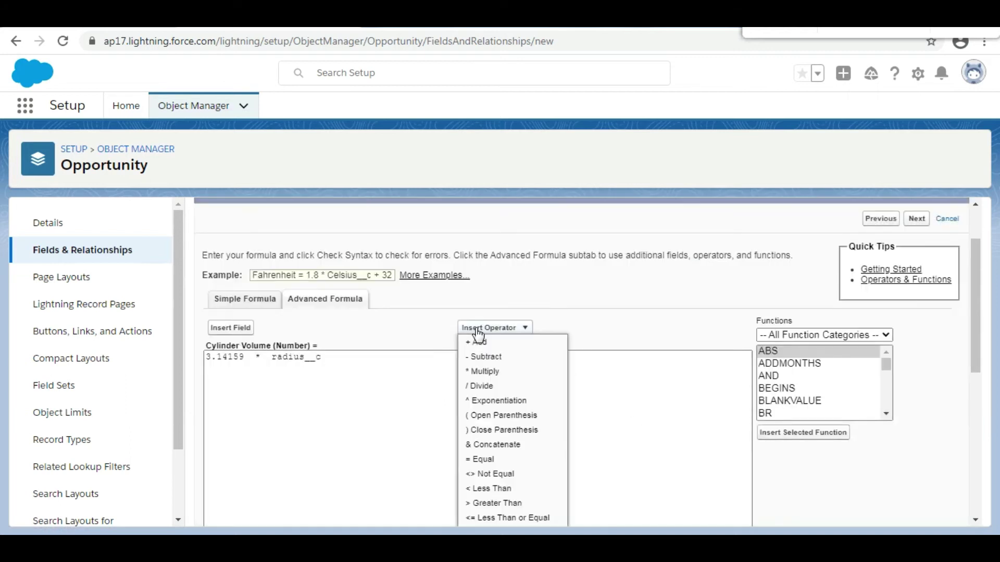
left_click(477, 371)
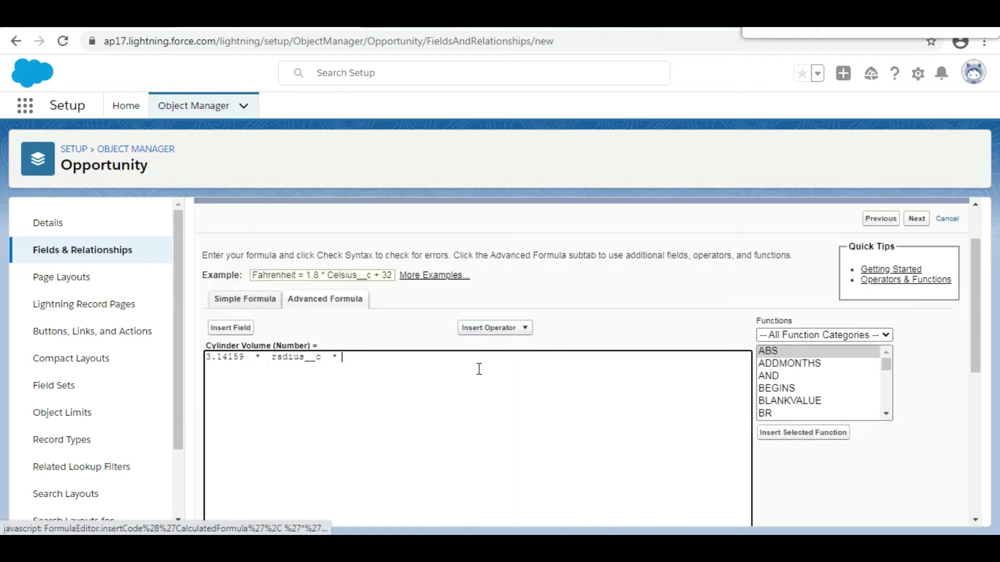
left_click(238, 333)
left_click_drag(618, 328, 630, 396)
left_click(522, 400)
left_click(677, 385)
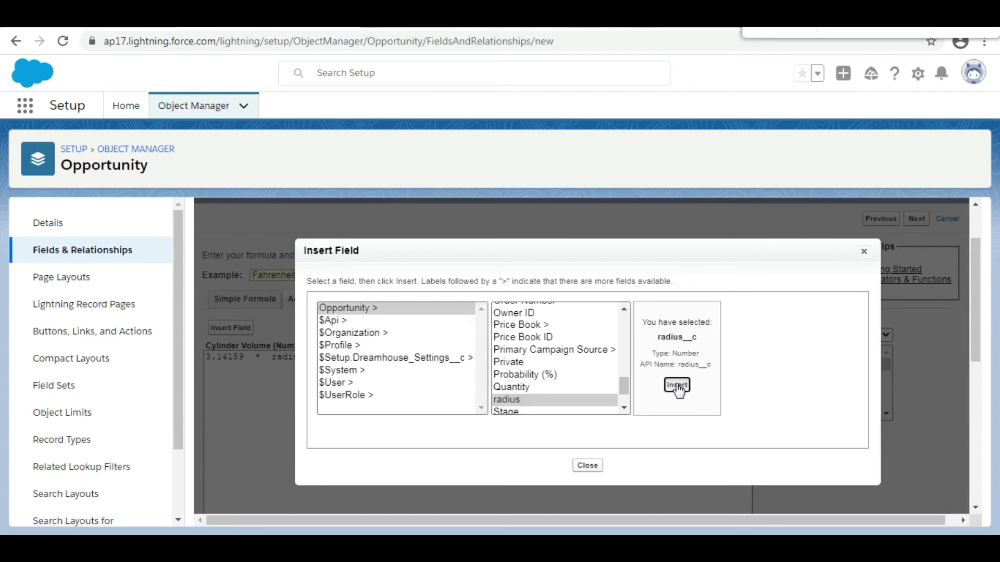
Step: Append * height__c to complete the cylinder volume formula
left_click(481, 329)
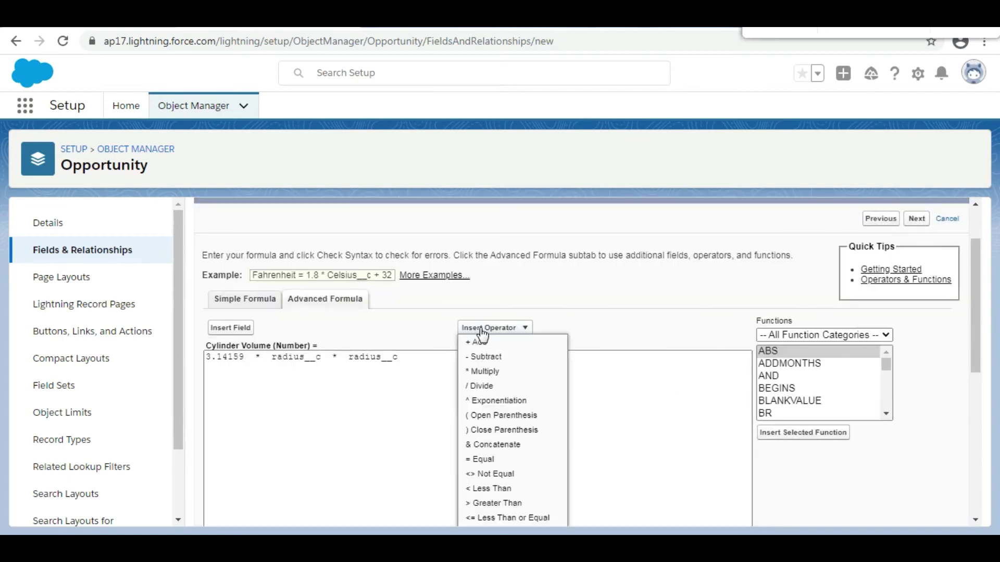
left_click(483, 371)
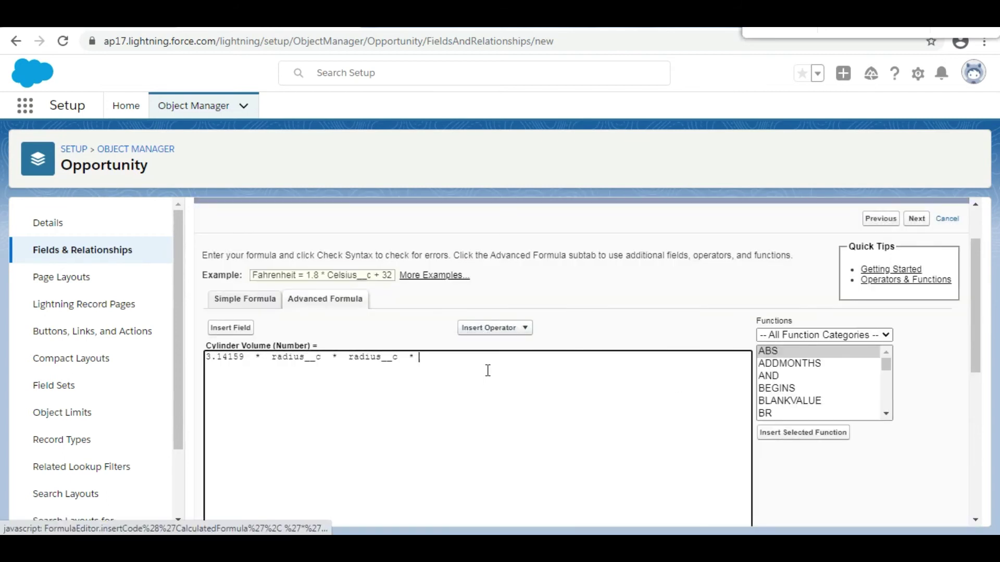
left_click(226, 327)
left_click_drag(628, 327, 629, 352)
left_click(510, 395)
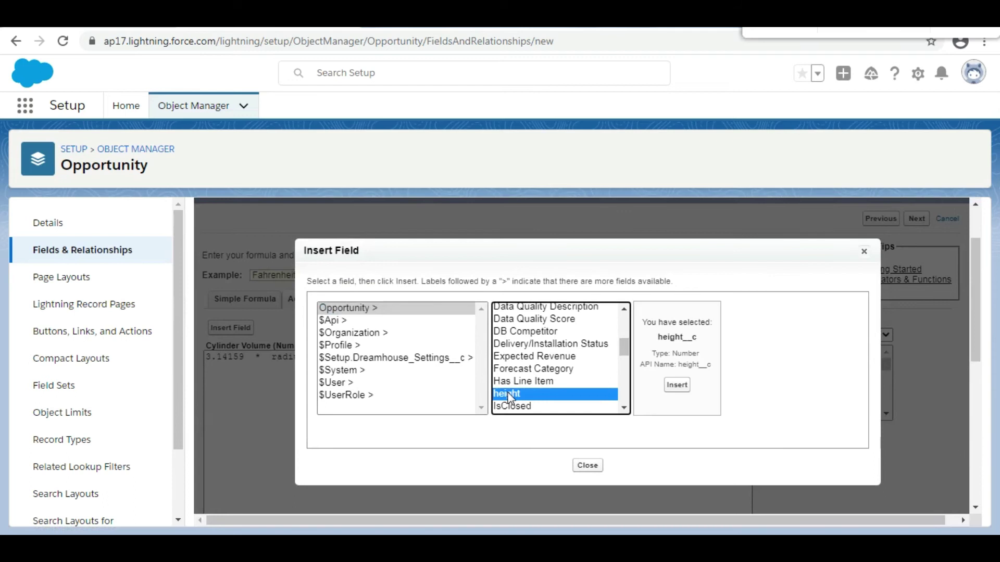
left_click(677, 385)
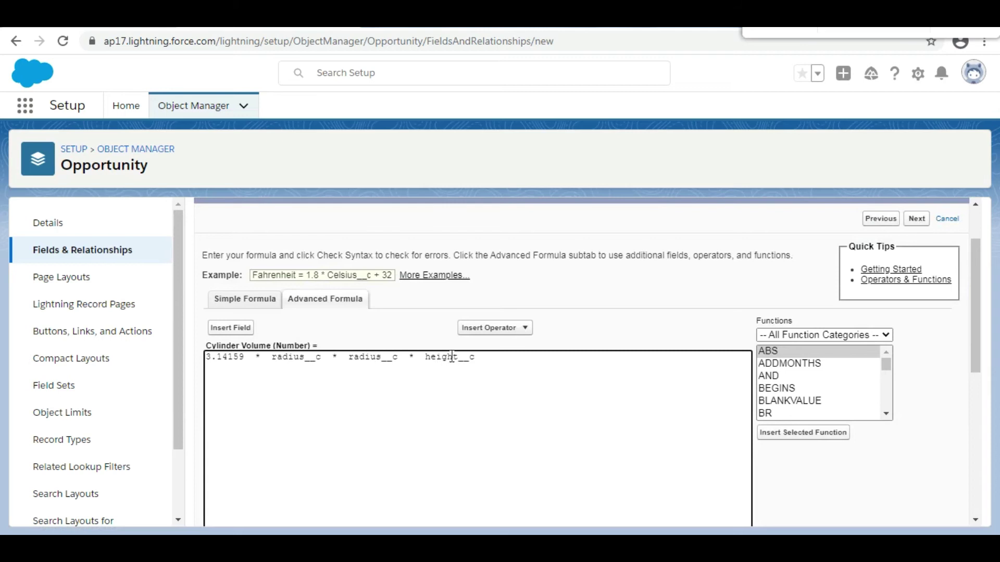
left_click_drag(977, 293, 982, 360)
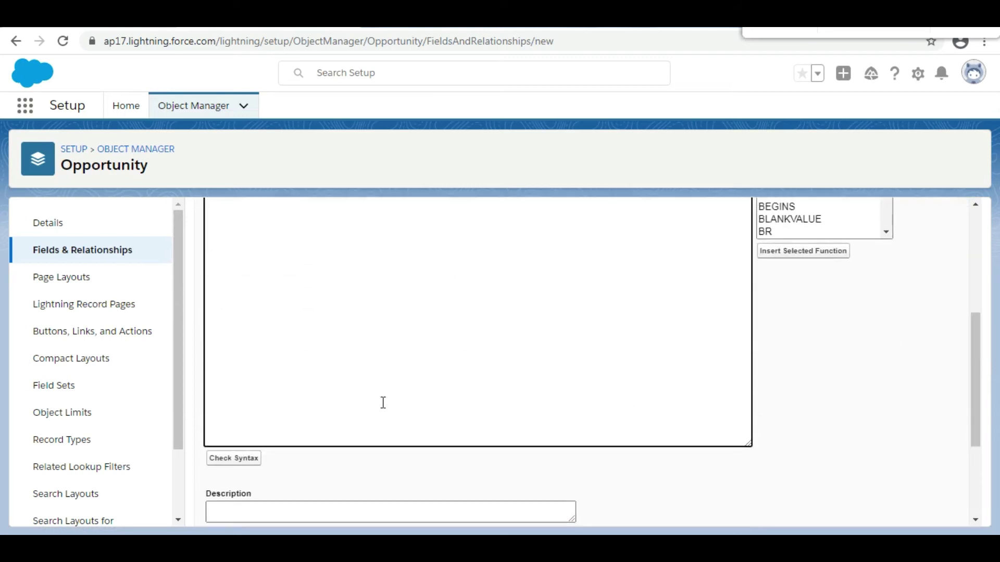
Step: Verify the formula syntax and save Cylinder Volume to all four page layouts
left_click(249, 463)
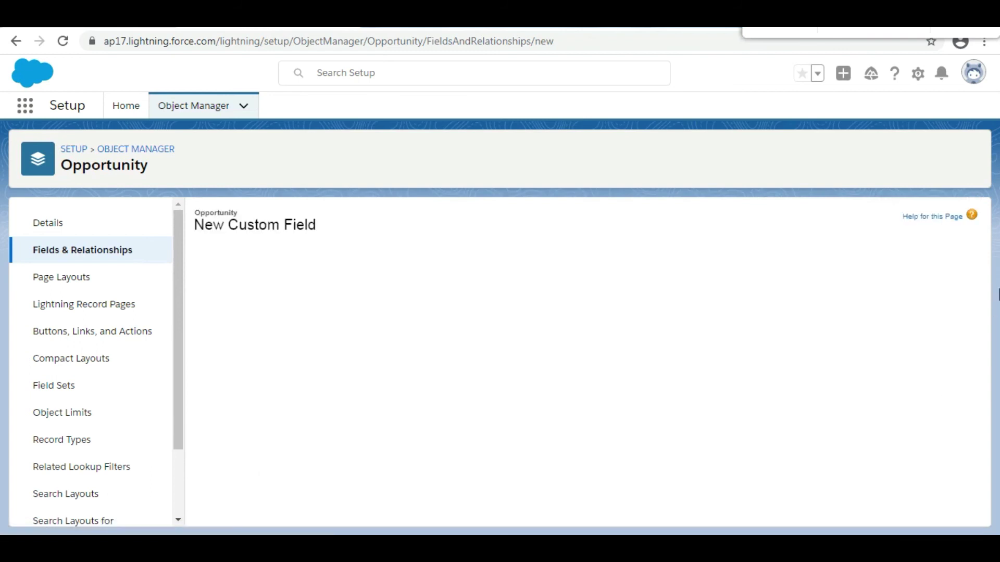
left_click_drag(973, 327, 971, 363)
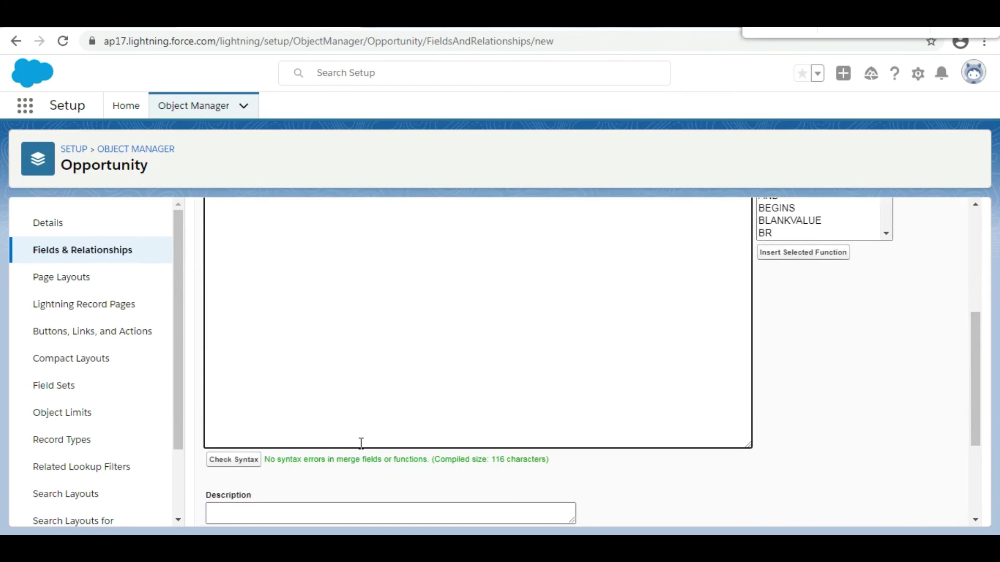
left_click_drag(975, 351, 977, 229)
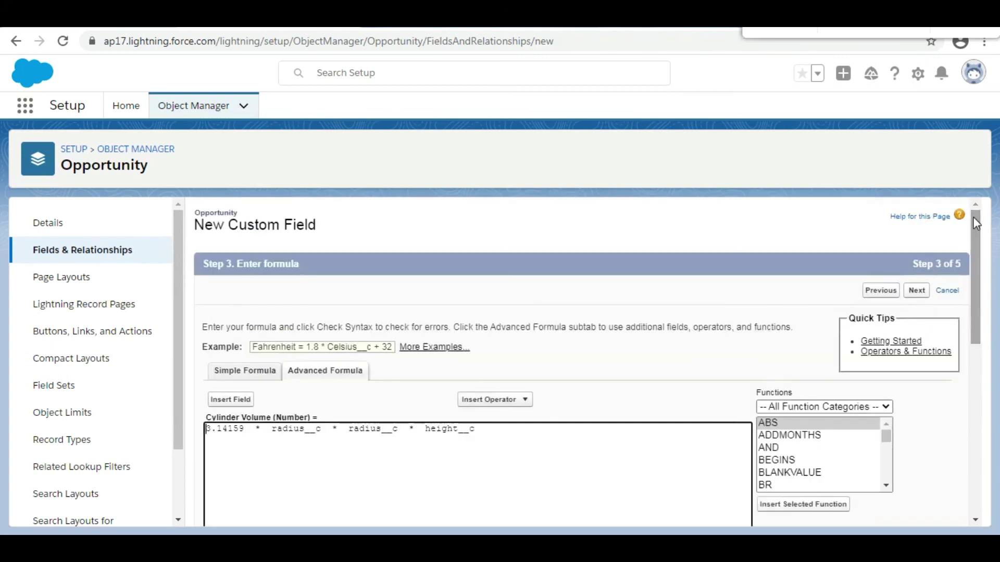
left_click(917, 292)
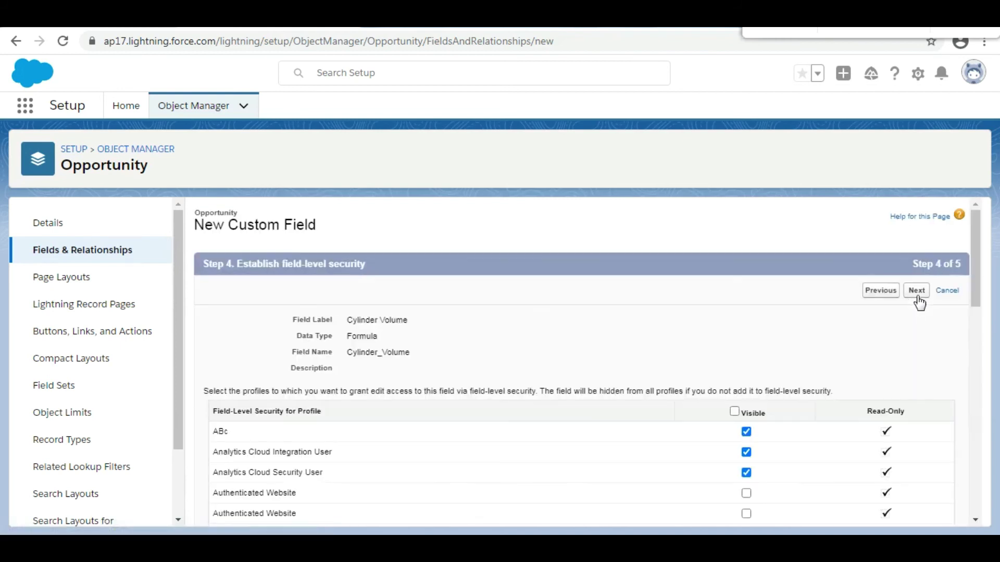
left_click(918, 298)
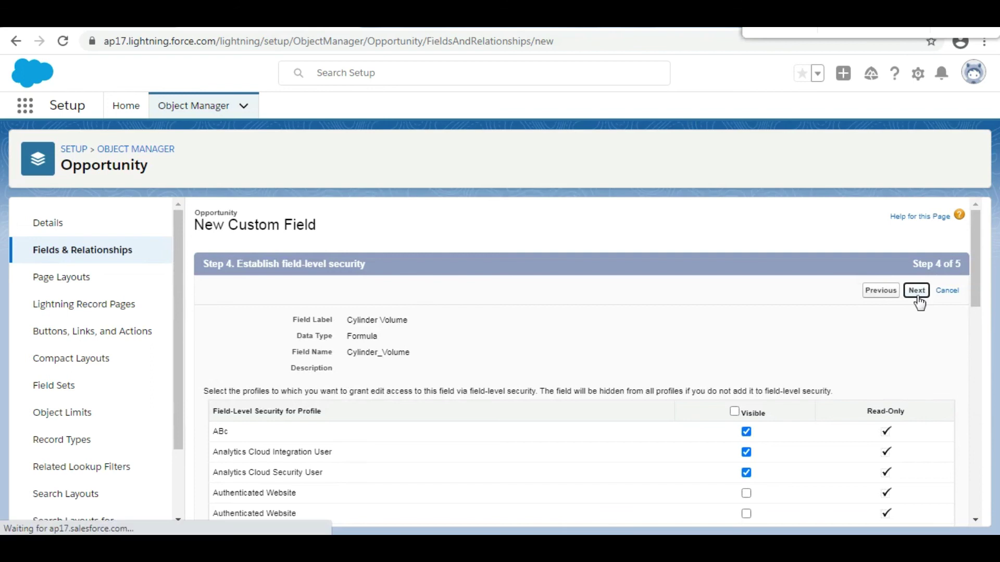
left_click(917, 297)
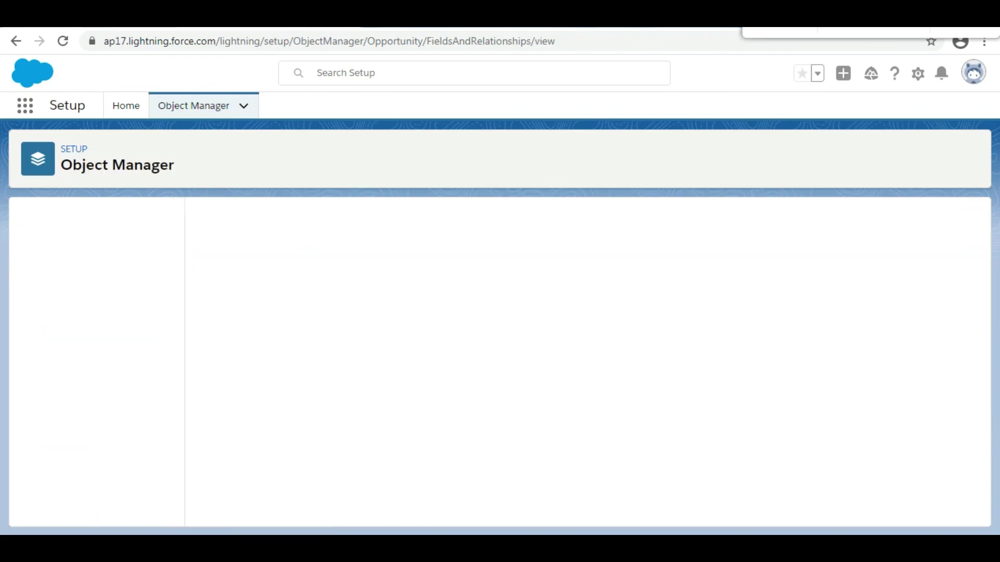
key("ctrl+Tab")
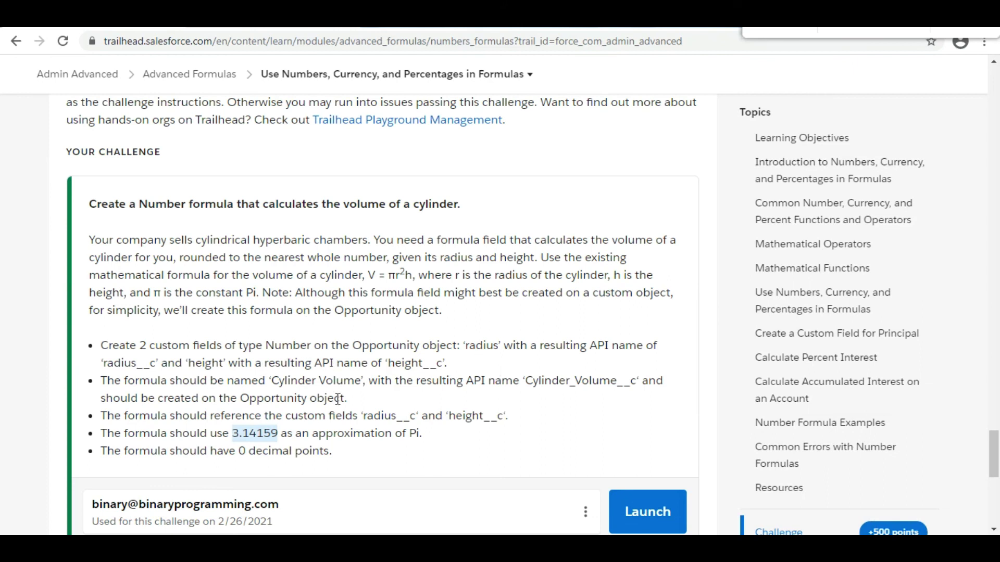
Step: Confirm Cylinder Volume appears on Opportunity, then submit the 500-point challenge for checking
left_click_drag(275, 380, 353, 381)
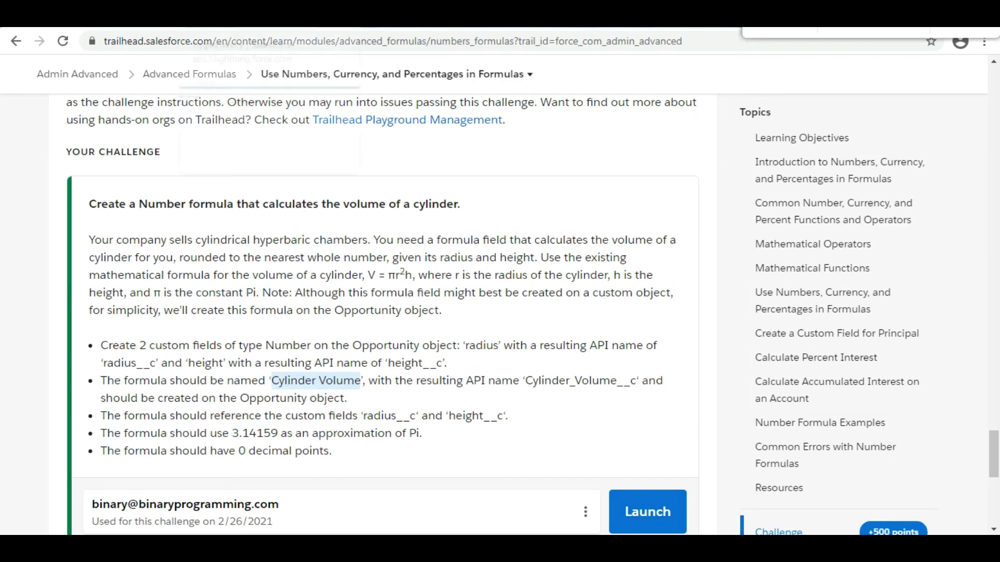
key("ctrl+Tab")
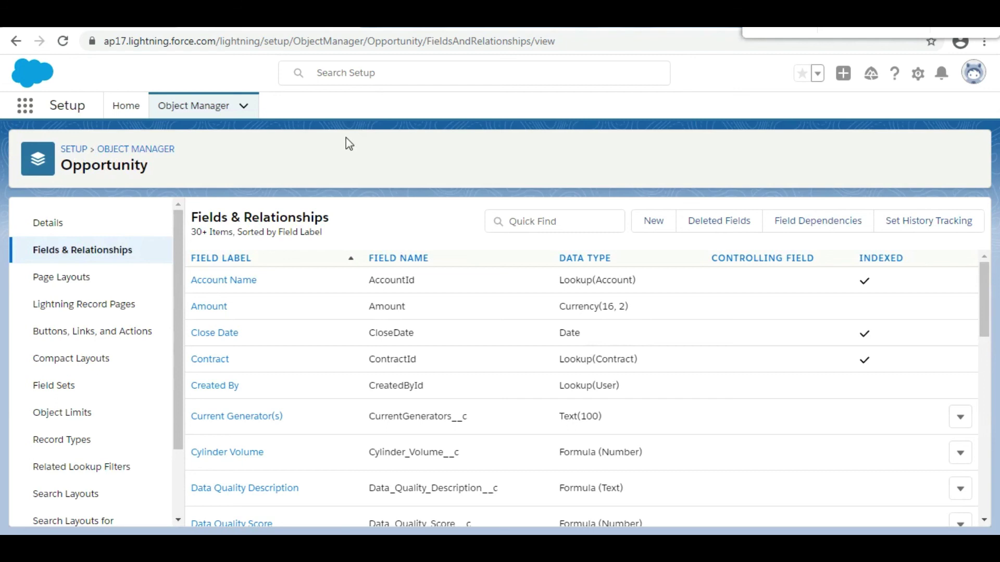
left_click(234, 41)
key("ctrl+Tab")
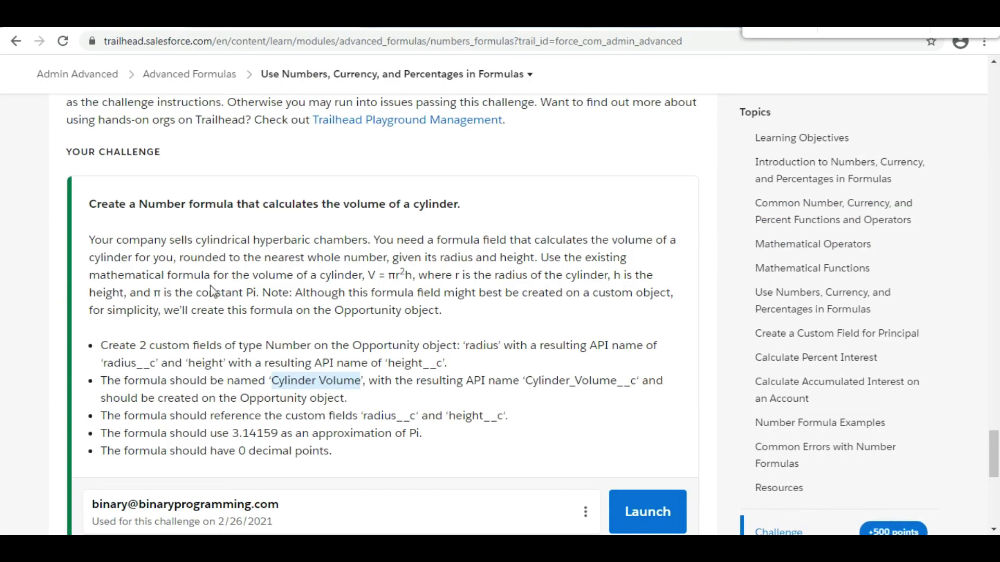
scroll(240, 394, "down", 2)
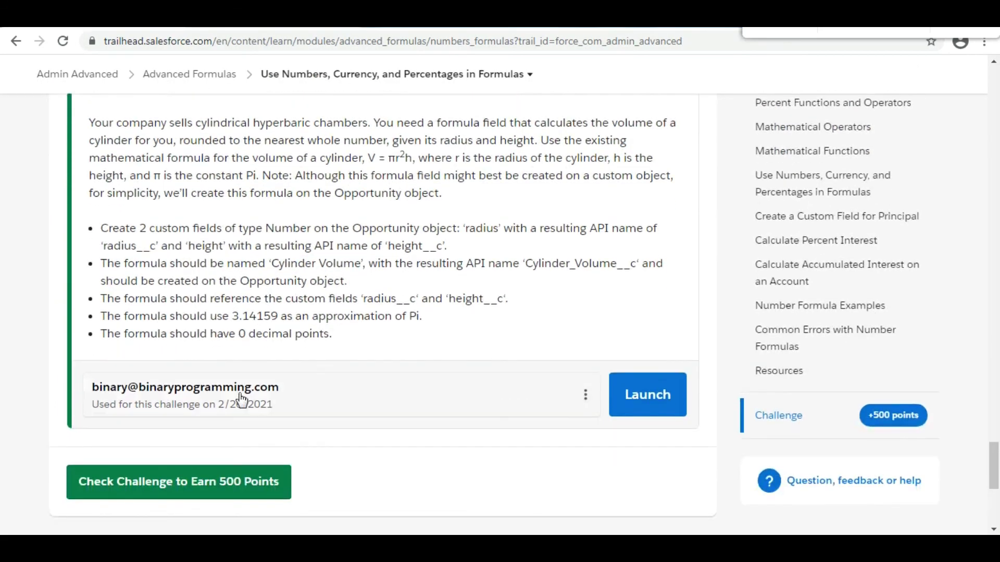
left_click(214, 481)
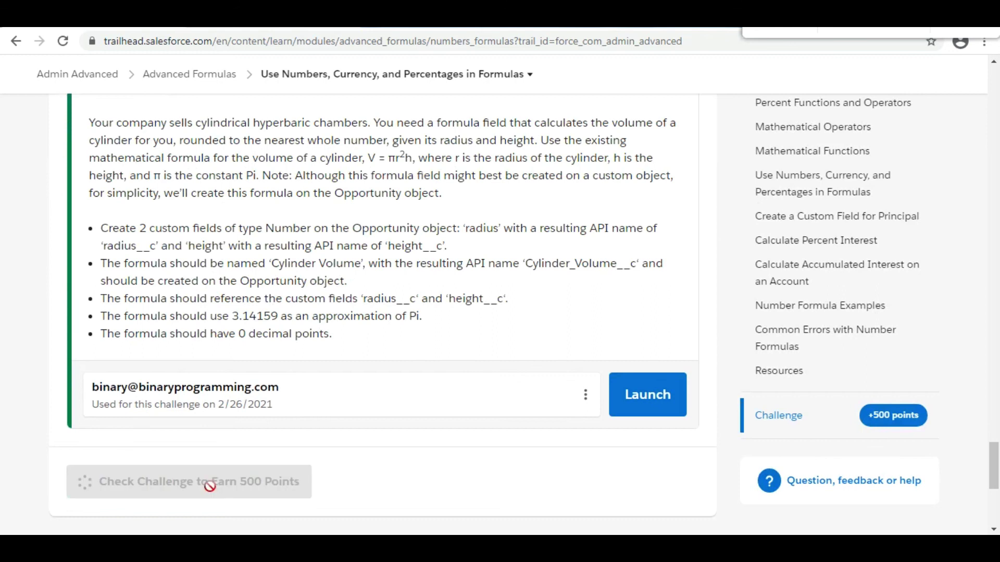